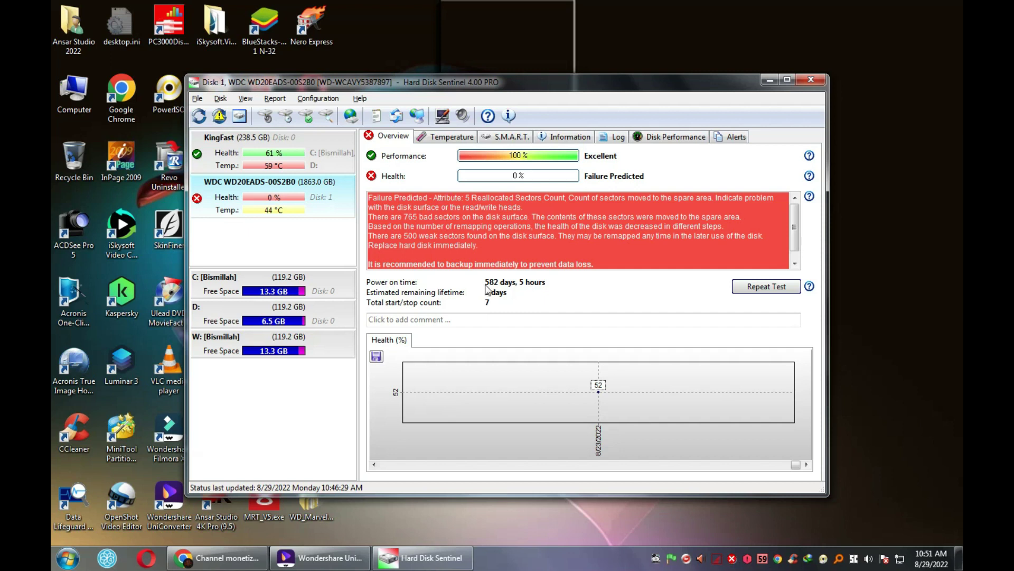
Examine the S.M.A.R.T. attributes of the WDC disk, including Reallocated Sectors Count and Reallocation Event Count, in a maximized window.
{"action": "left_click", "coordinate": [506, 139]}
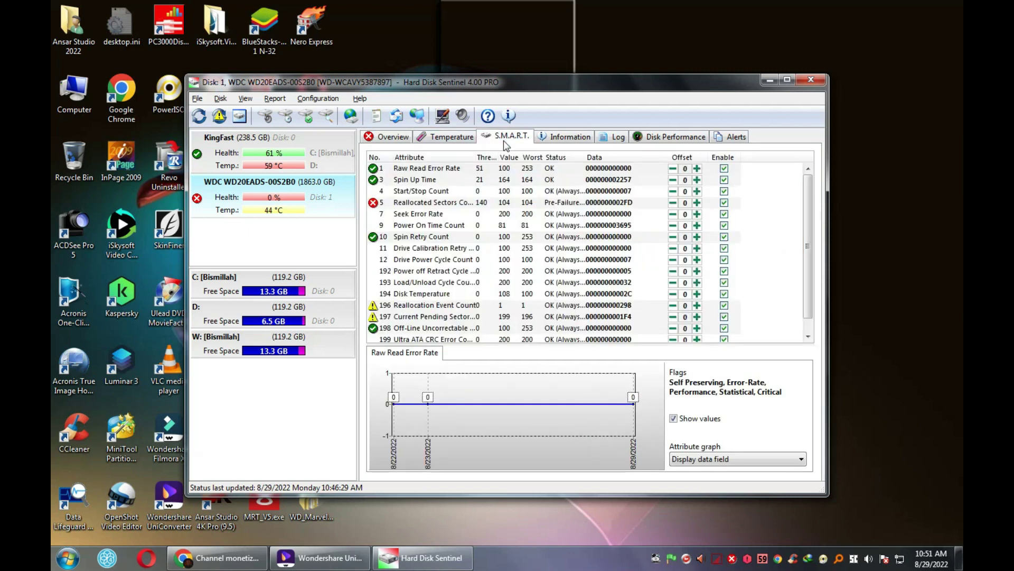
{"action": "left_click", "coordinate": [787, 80]}
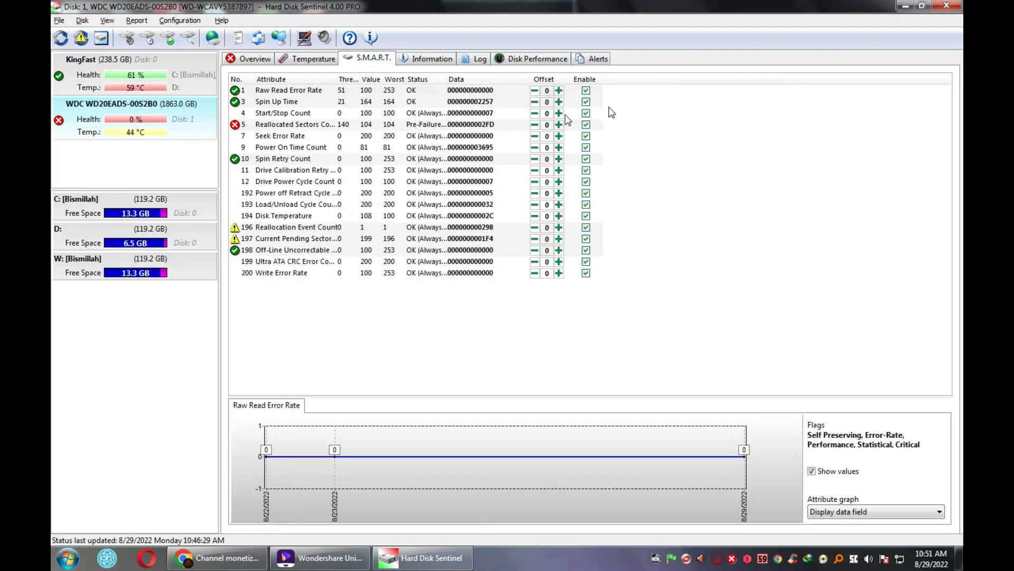
{"action": "left_click", "coordinate": [294, 126]}
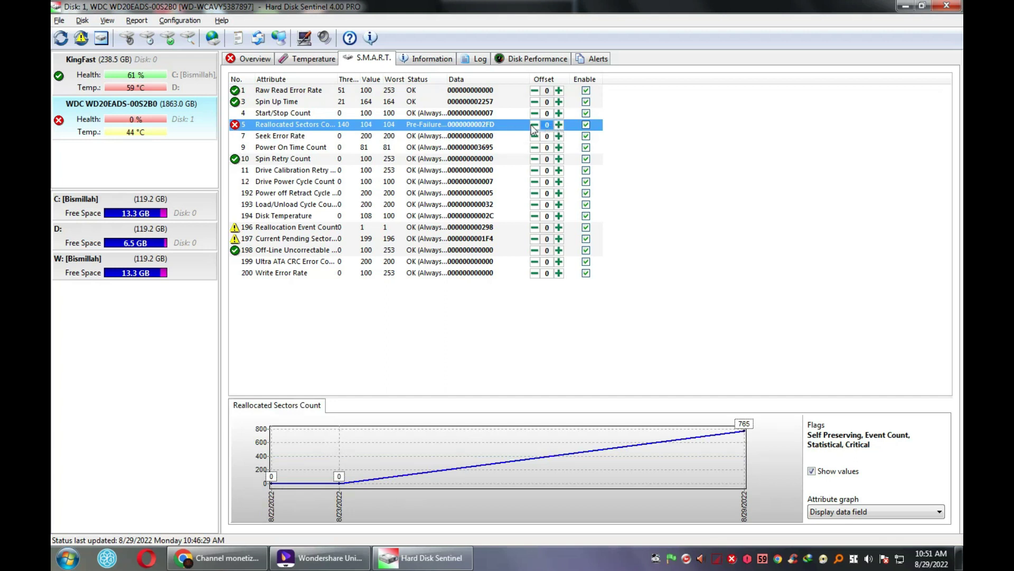
{"action": "left_click", "coordinate": [314, 228]}
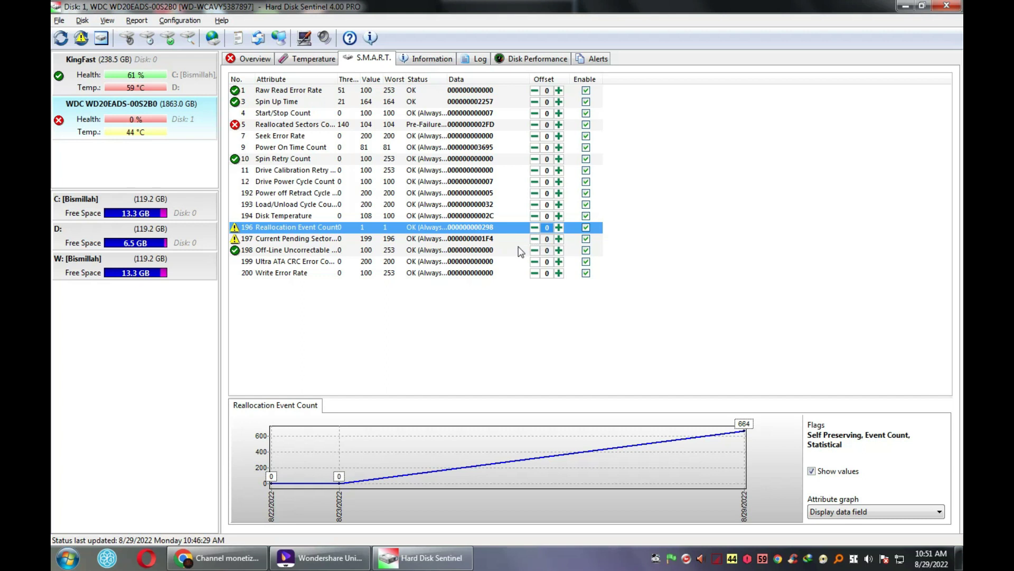
Show the S.M.A.R.T. data fields as decimal numbers and select the Reallocated Sectors Count attribute.
{"action": "right_click", "coordinate": [684, 197]}
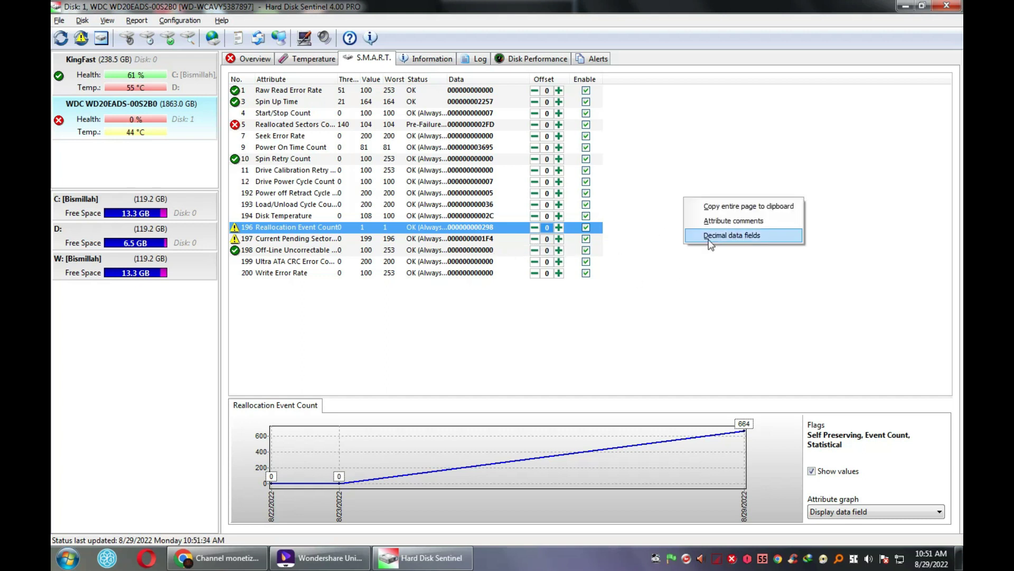
{"action": "left_click", "coordinate": [709, 241]}
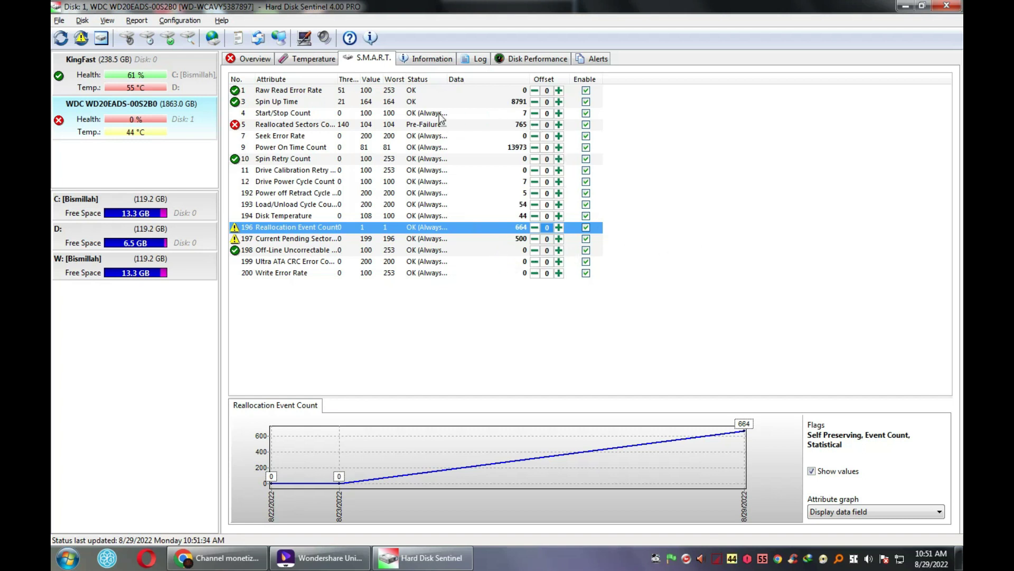
{"action": "left_click", "coordinate": [521, 126]}
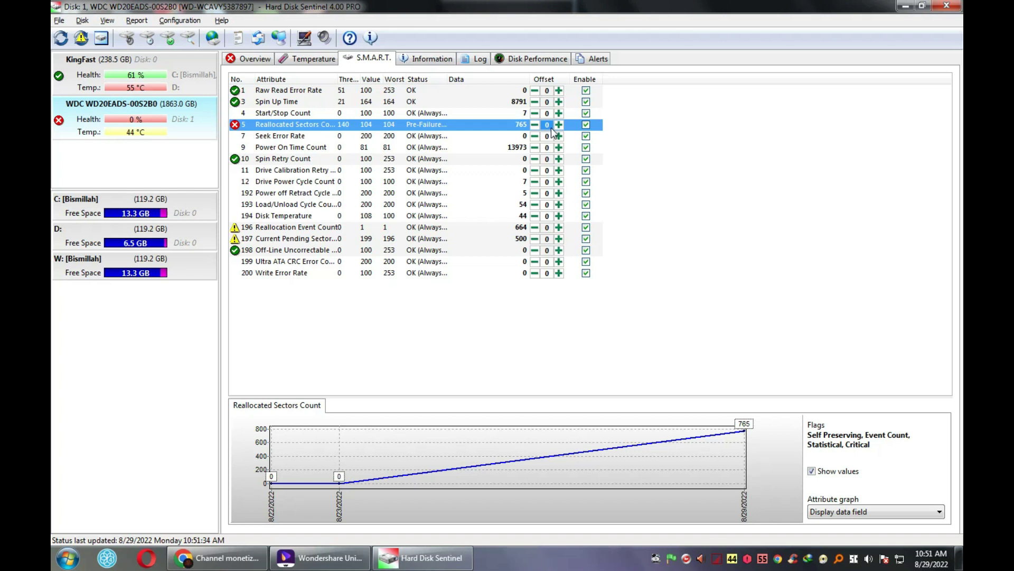
Set the offset of the Current Pending Sector Count attribute to -500.
{"action": "left_click", "coordinate": [535, 228]}
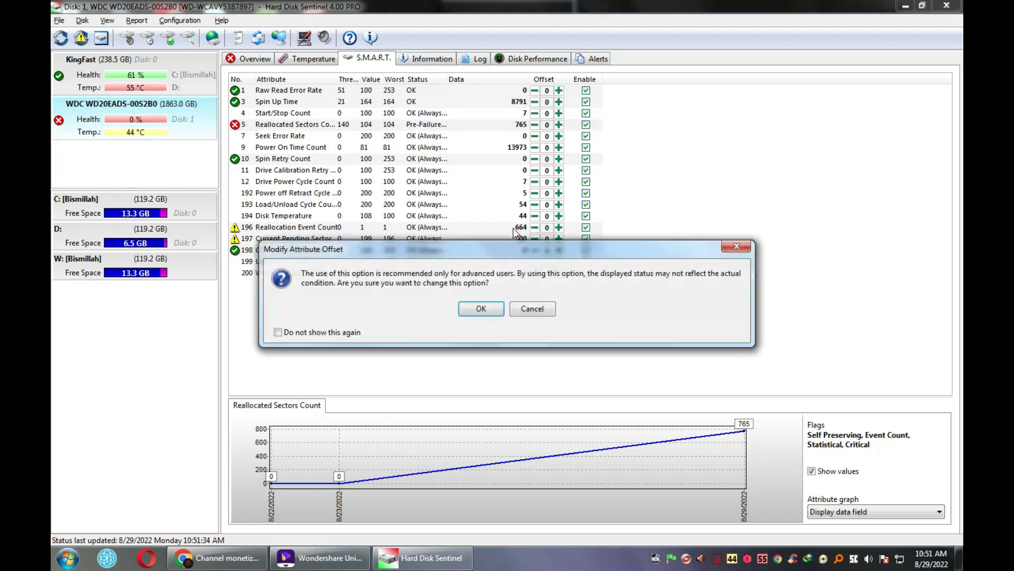
{"action": "left_click", "coordinate": [531, 308]}
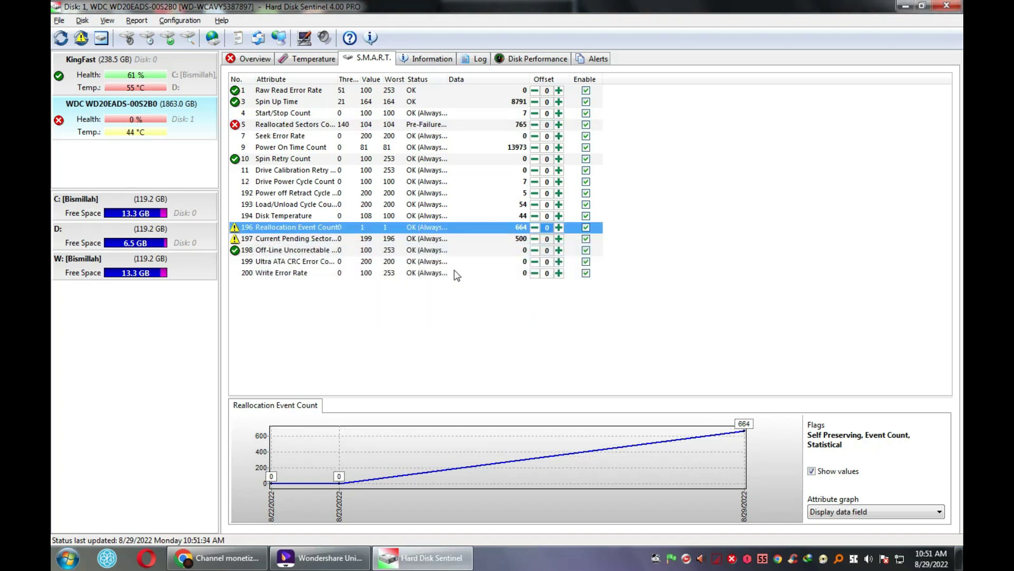
{"action": "left_click", "coordinate": [489, 244]}
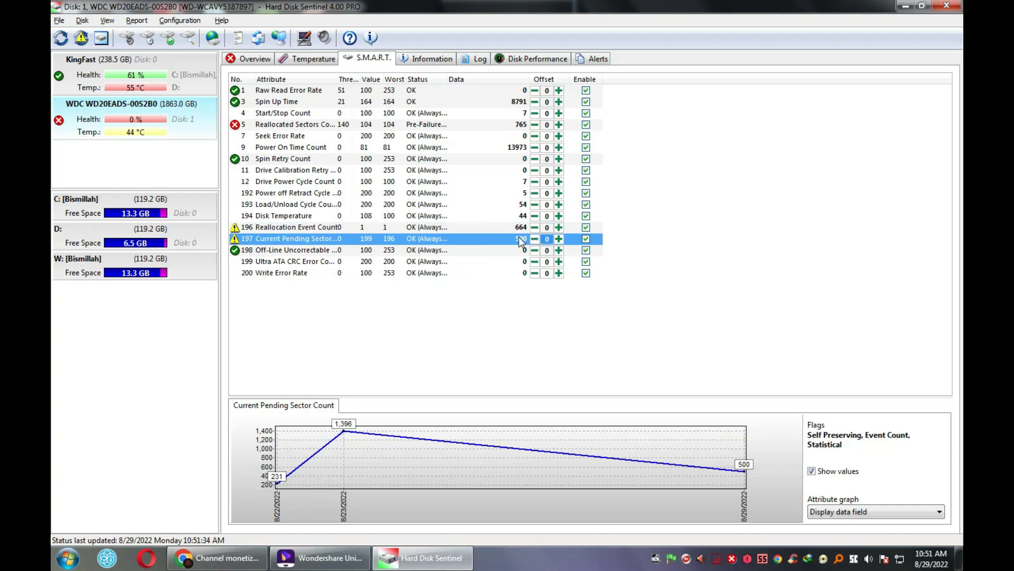
{"action": "left_click", "coordinate": [547, 238]}
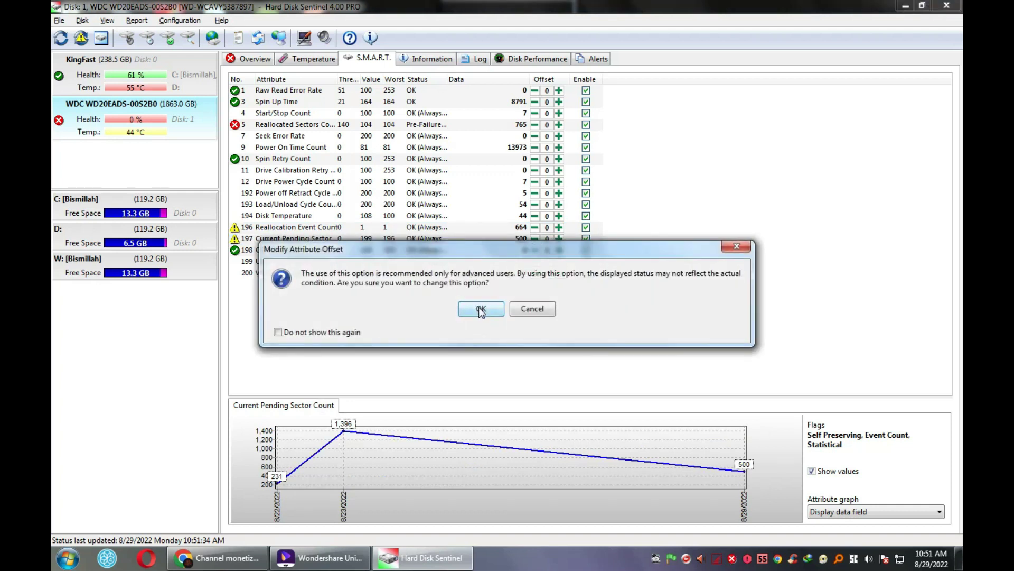
{"action": "left_click", "coordinate": [482, 307]}
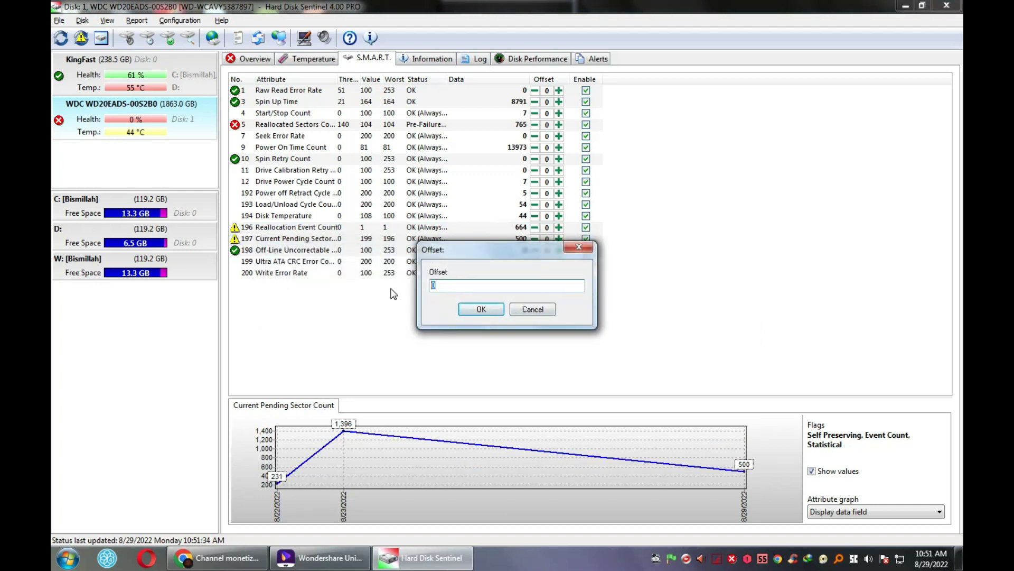
{"action": "type", "text": "-85"}
{"action": "type", "text": "00"}
{"action": "left_click", "coordinate": [477, 310]}
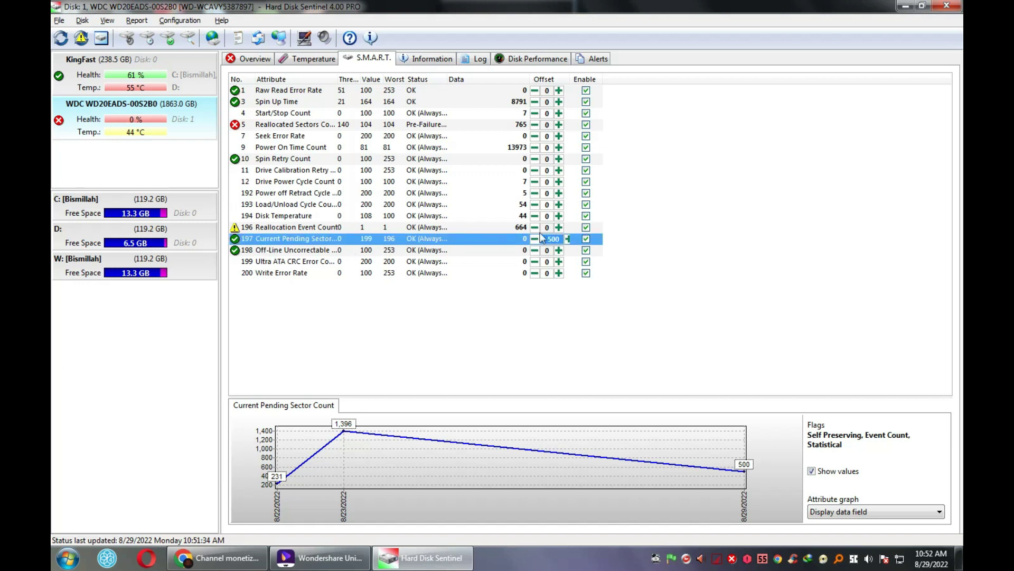
Set the offset of the Reallocation Event Count attribute to -664, accepting the advanced-option warning.
{"action": "key", "text": "Return"}
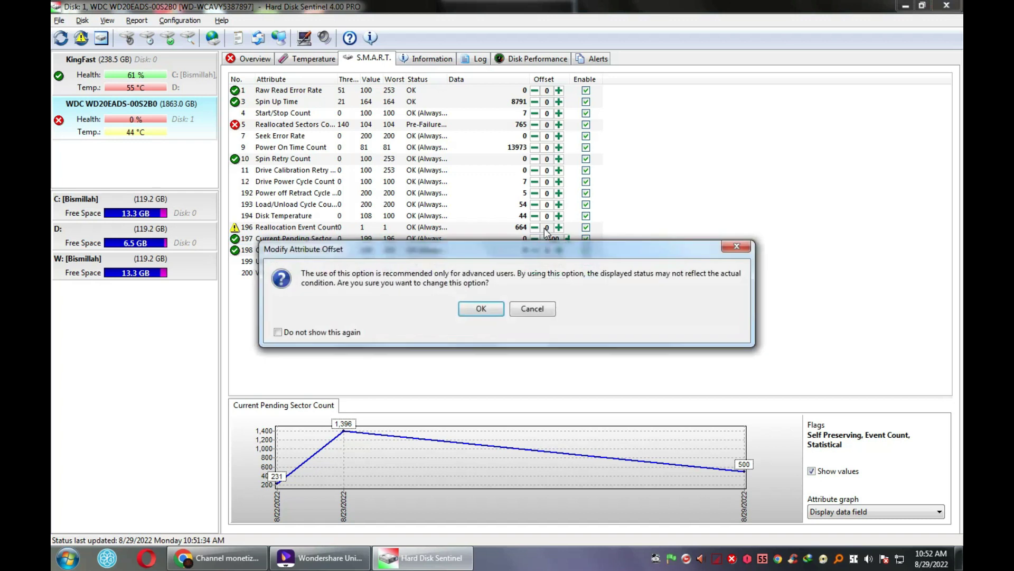
{"action": "left_click", "coordinate": [480, 309]}
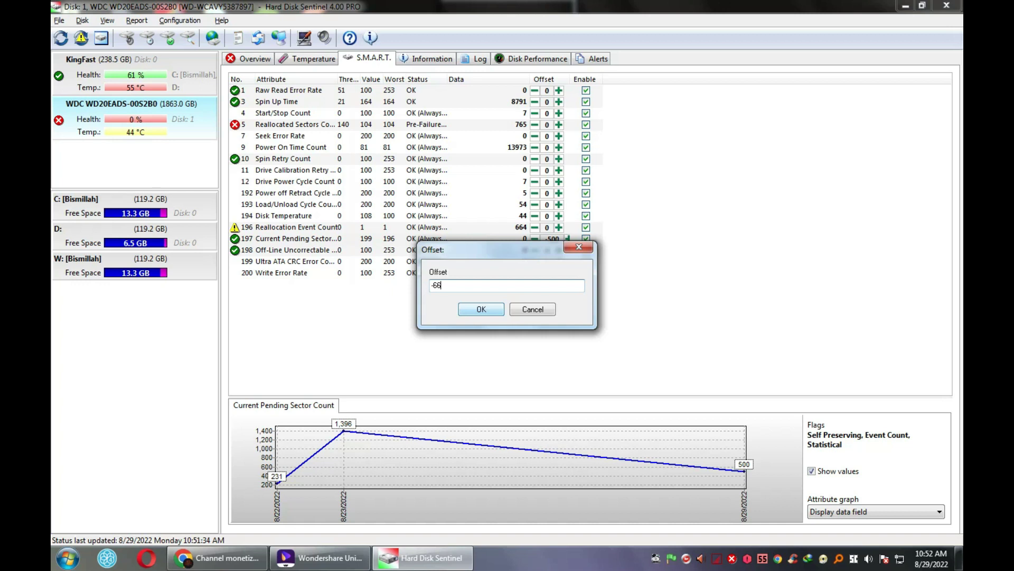
{"action": "left_click", "coordinate": [478, 311]}
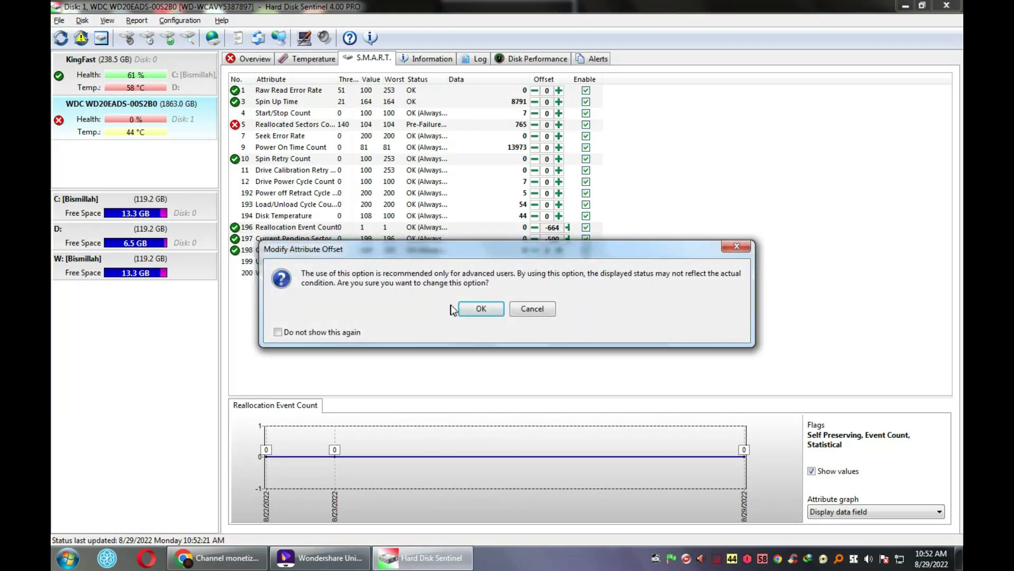
Set the offset of the Reallocated Sectors Count attribute to -765 and check the disk's health overview.
{"action": "left_click", "coordinate": [478, 309]}
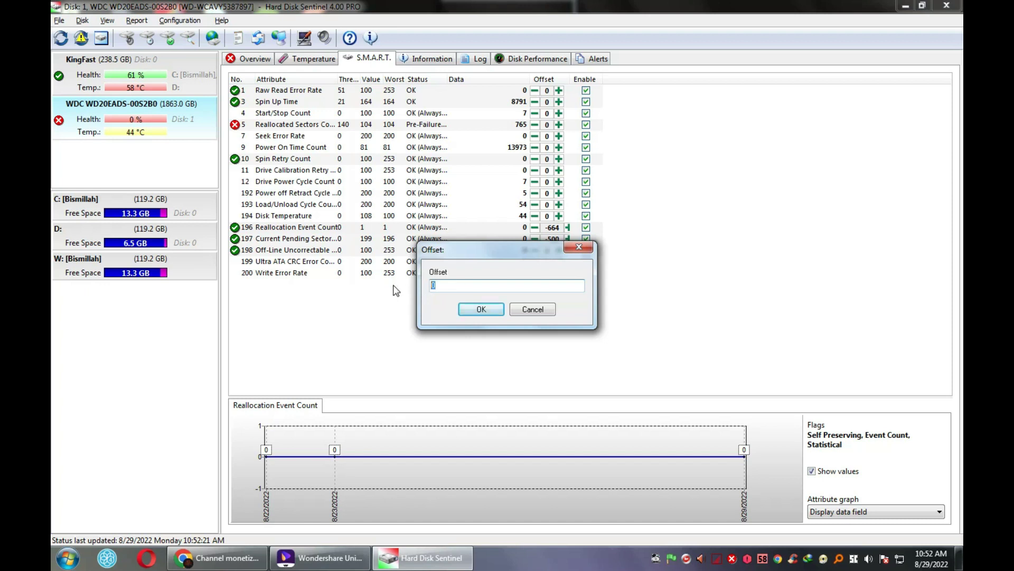
{"action": "type", "text": "-765"}
{"action": "left_click", "coordinate": [484, 308]}
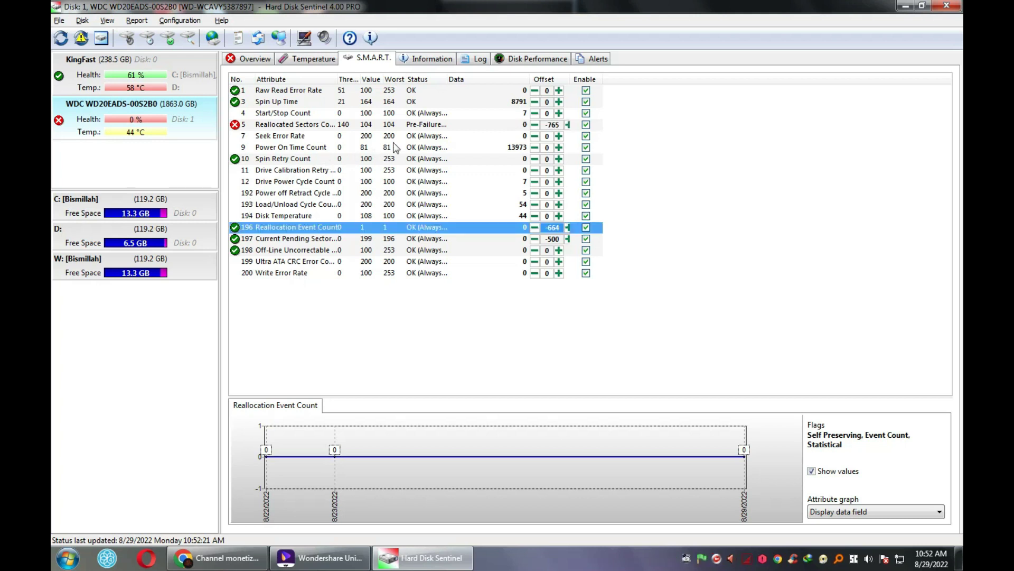
{"action": "left_click", "coordinate": [469, 127]}
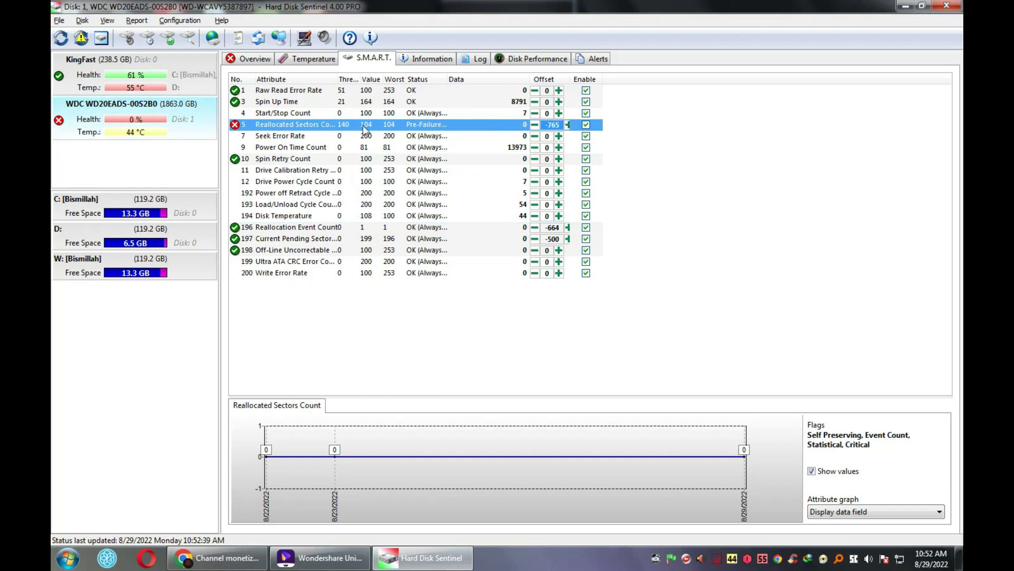
{"action": "left_click", "coordinate": [244, 62]}
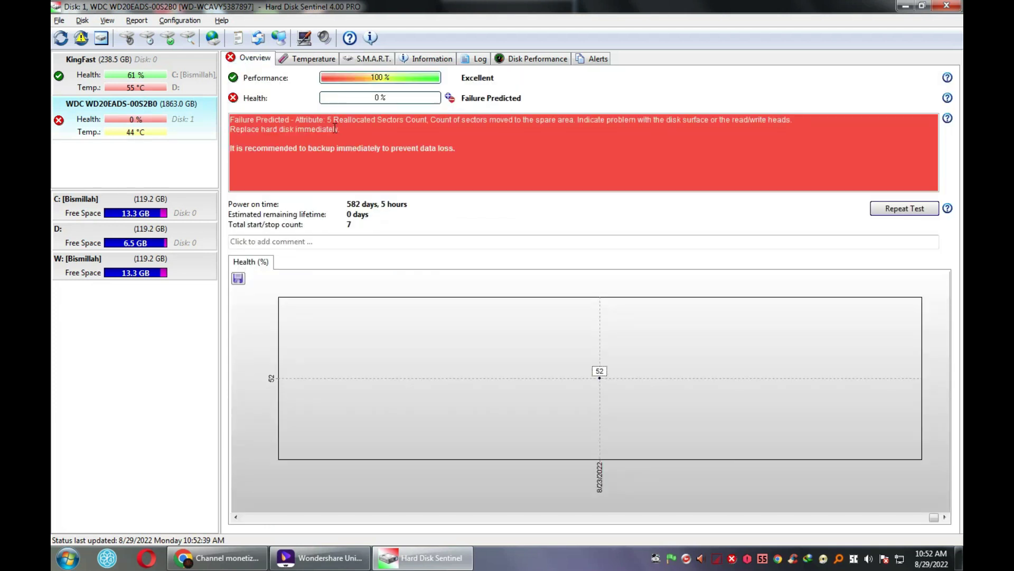
Reset the offset of the Reallocated Sectors Count attribute to 0.
{"action": "left_click", "coordinate": [382, 59]}
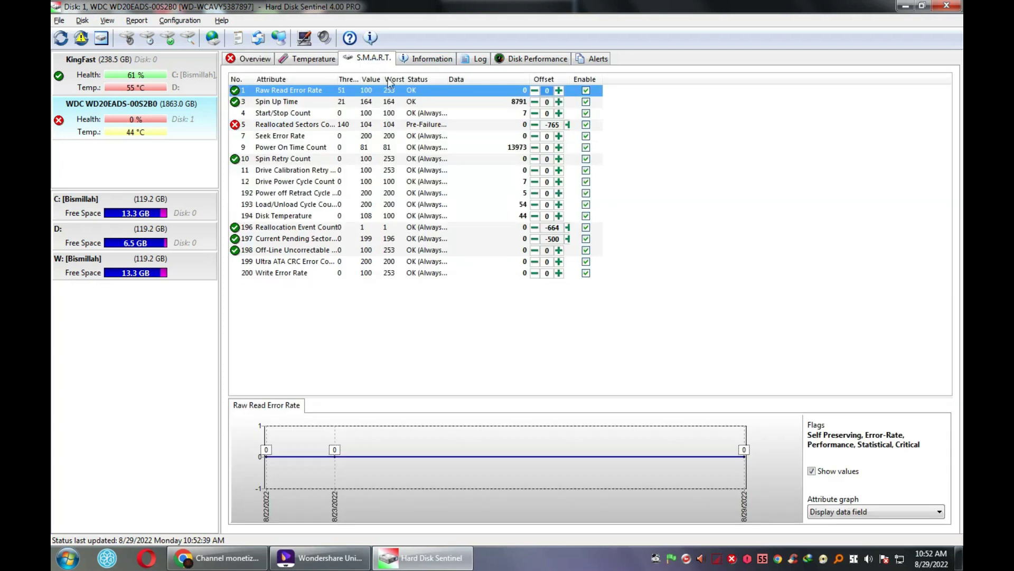
{"action": "left_click", "coordinate": [548, 127]}
{"action": "left_click", "coordinate": [482, 309]}
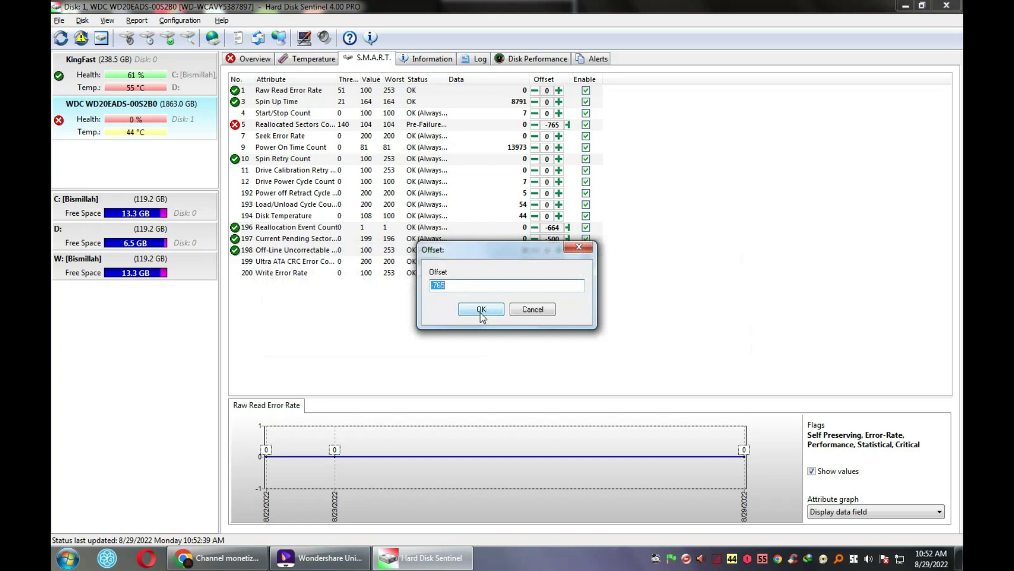
{"action": "left_click", "coordinate": [480, 313]}
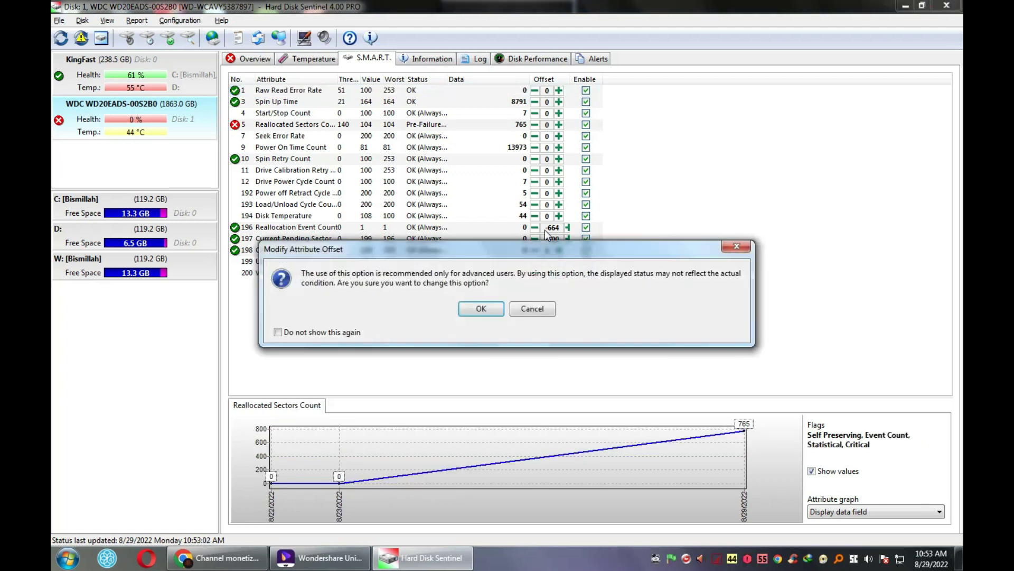
Clear the offsets of the Reallocation Event Count and Current Pending Sector Count attributes so both are 0.
{"action": "left_click", "coordinate": [480, 312]}
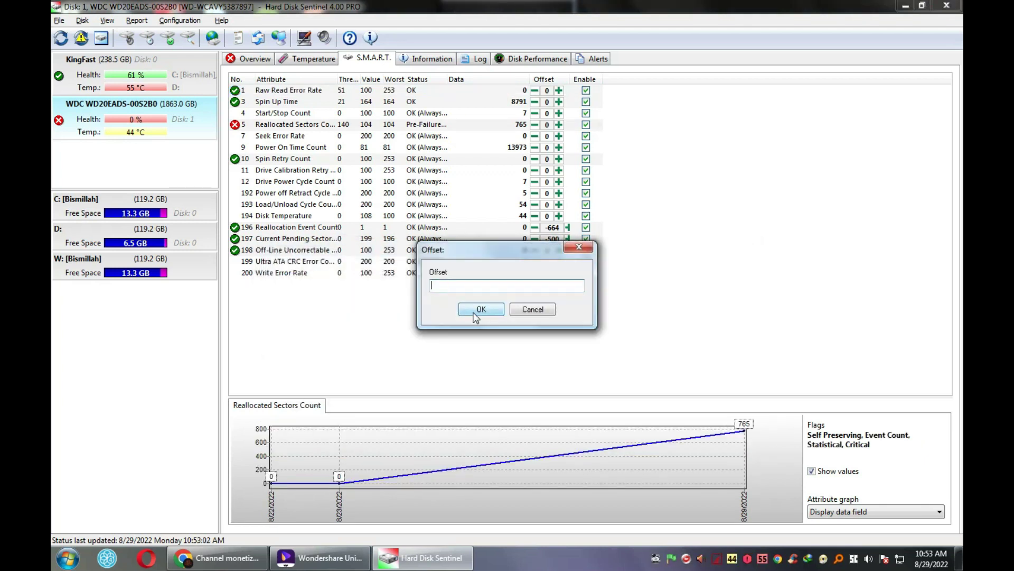
{"action": "left_click", "coordinate": [476, 310]}
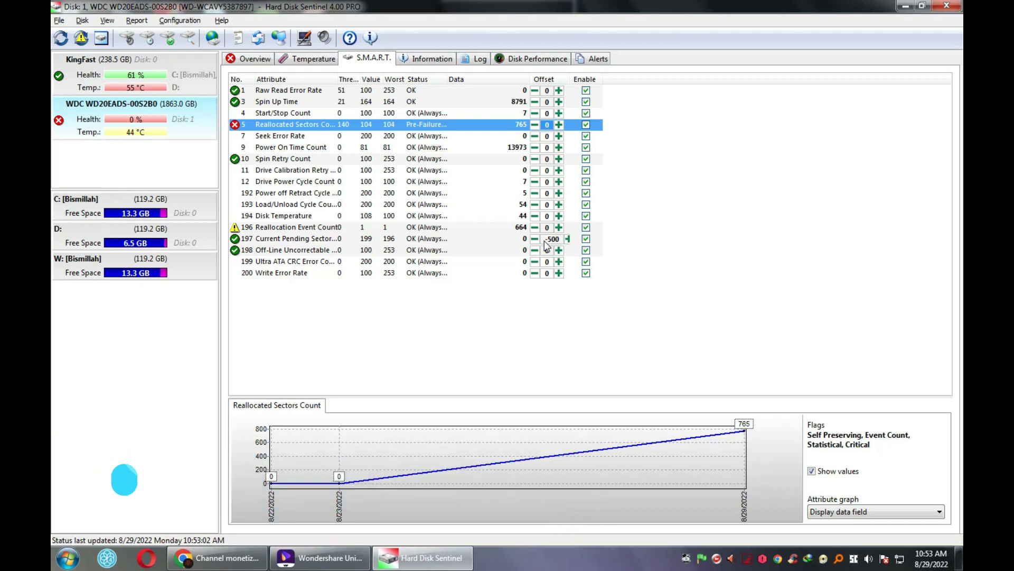
{"action": "left_click", "coordinate": [544, 240]}
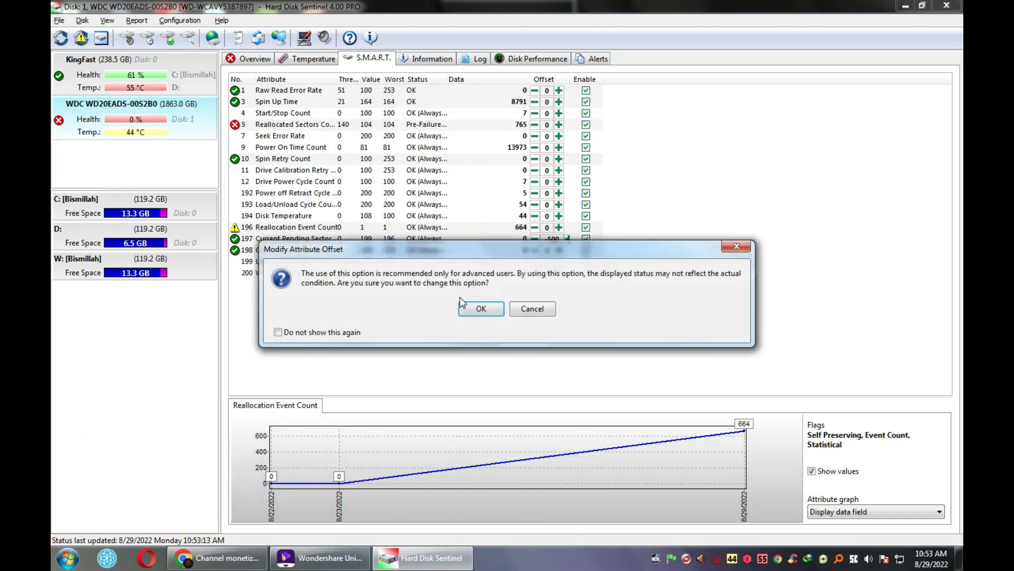
{"action": "left_click", "coordinate": [471, 311]}
{"action": "key", "text": "BackSpace"}
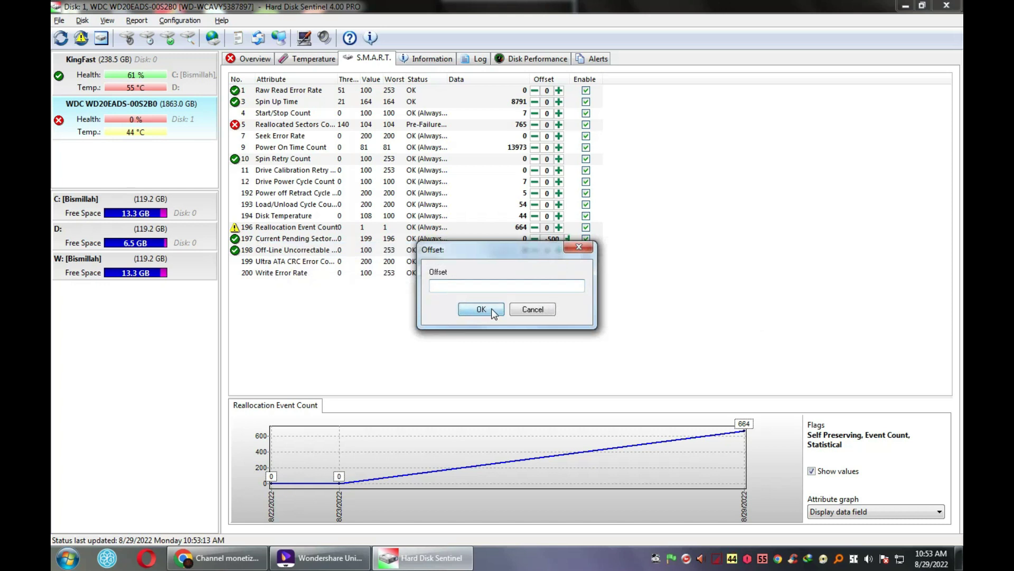
{"action": "left_click", "coordinate": [491, 309]}
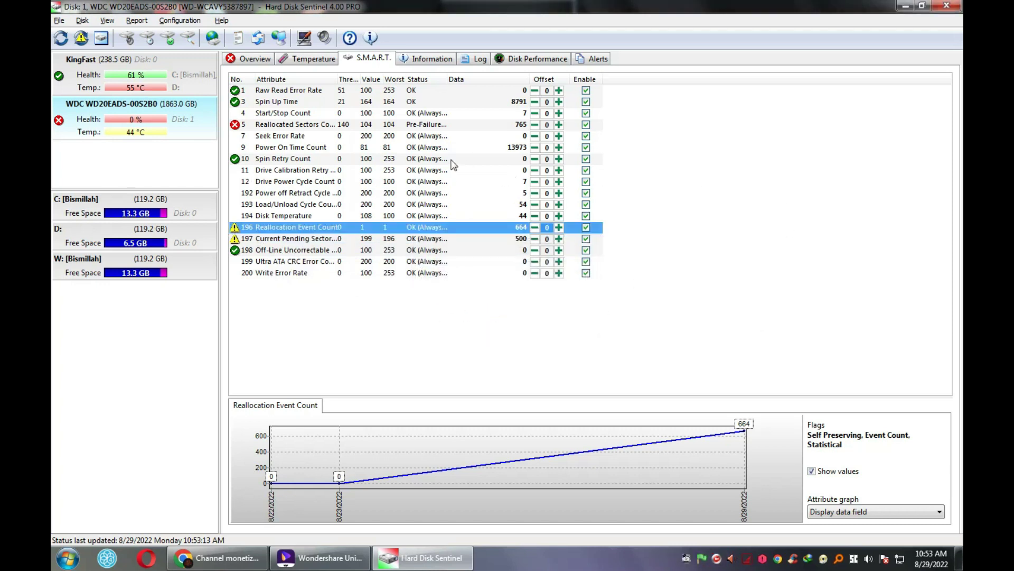
Review the WDC disk's health overview and close Hard Disk Sentinel.
{"action": "left_click", "coordinate": [252, 59]}
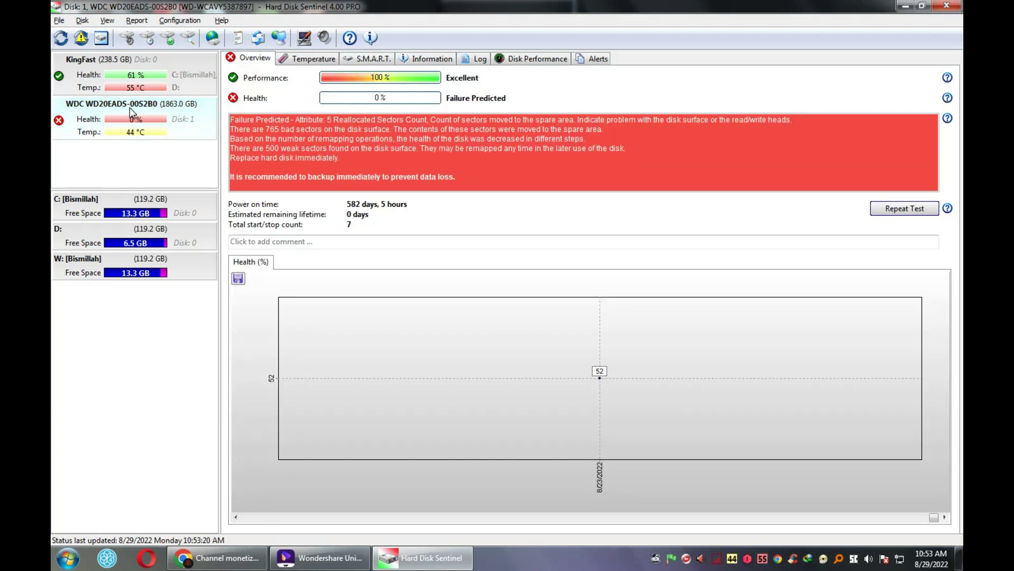
{"action": "left_click", "coordinate": [947, 6]}
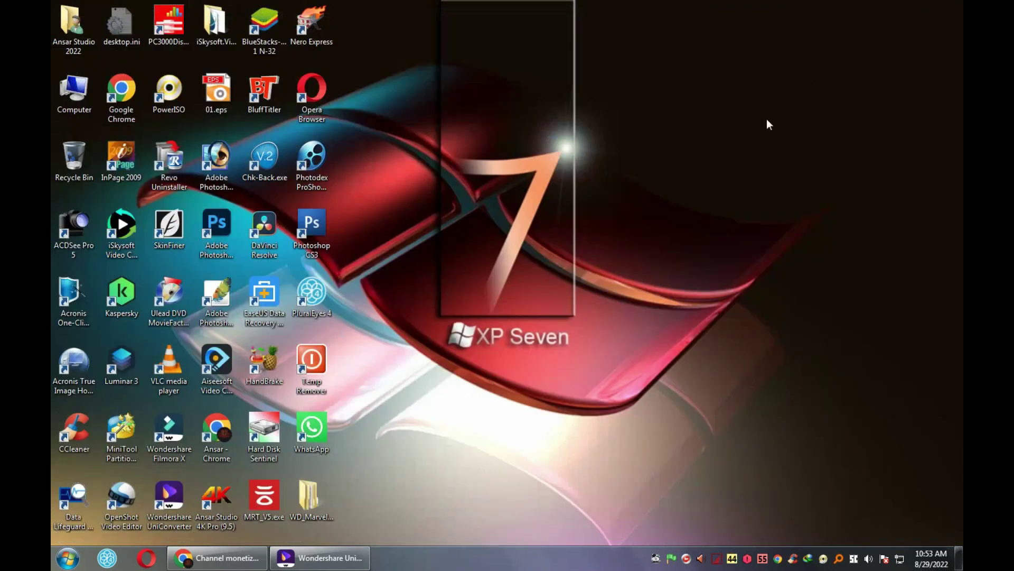
{"action": "right_click", "coordinate": [575, 251]}
{"action": "left_click", "coordinate": [603, 285]}
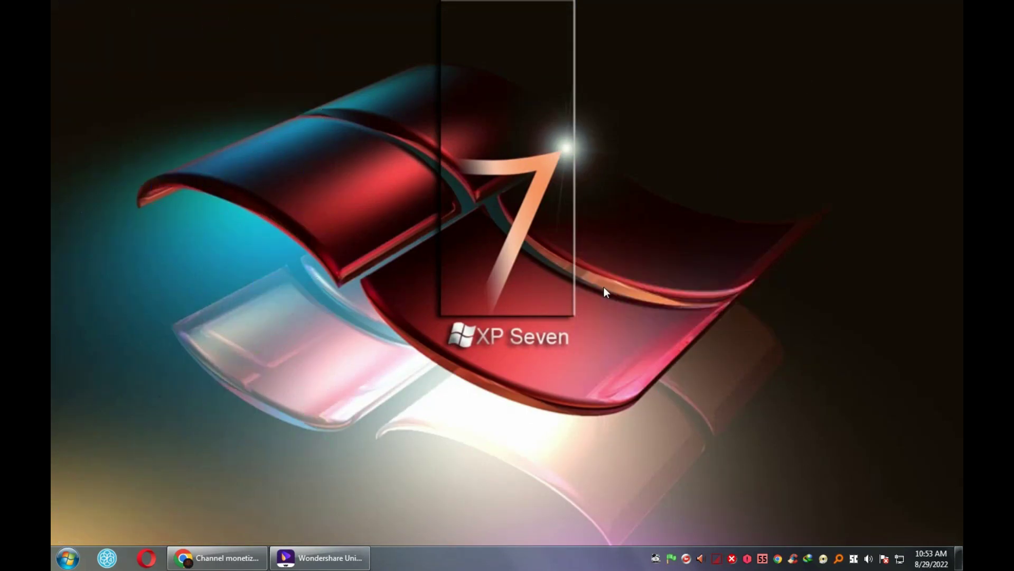
{"action": "right_click", "coordinate": [566, 173]}
{"action": "left_click", "coordinate": [602, 195]}
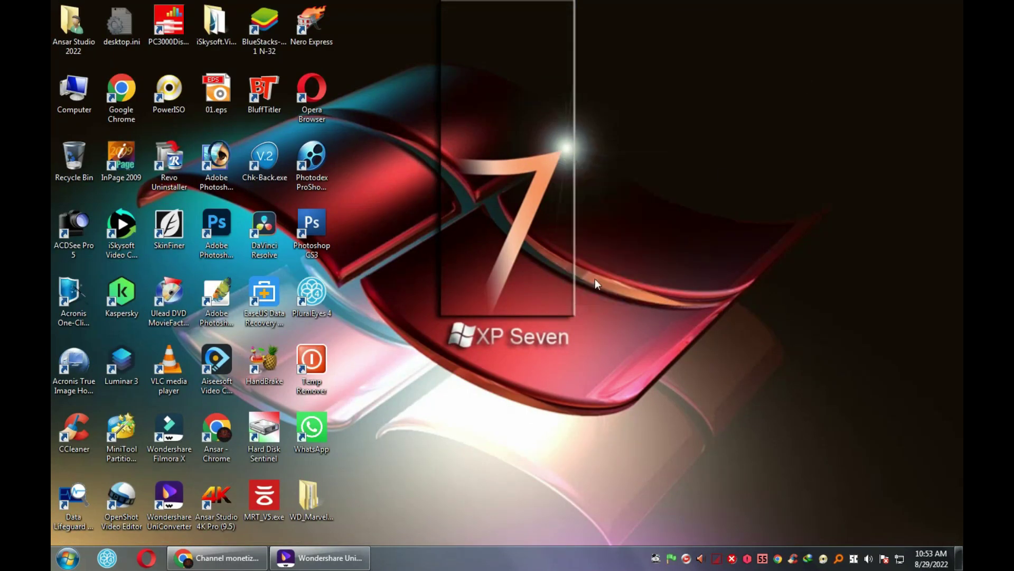
Bring up WD Marvel Utility, detect the connected drive and select WDC WD20EADS-00S2B0.
{"action": "left_click", "coordinate": [655, 559]}
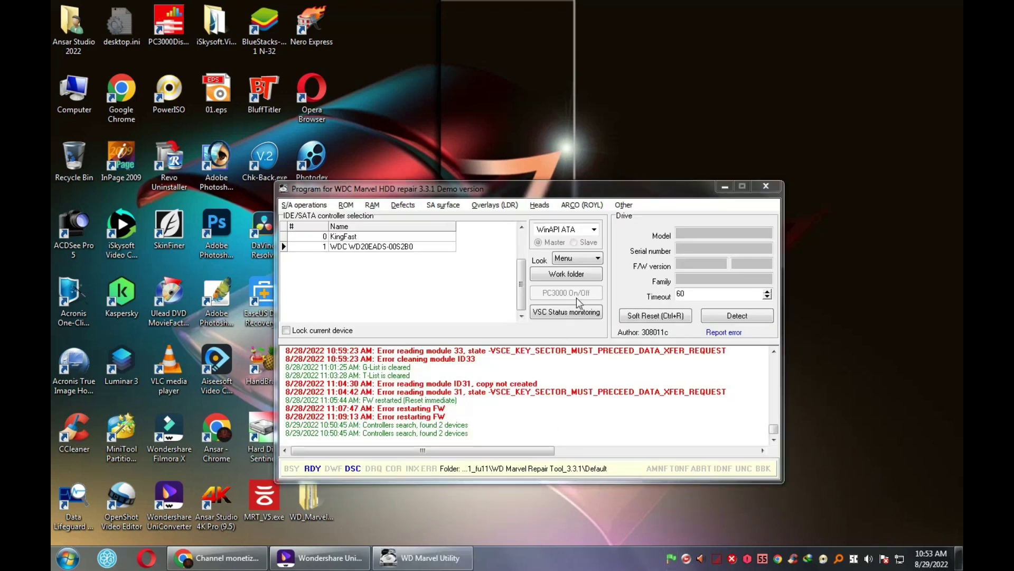
{"action": "left_click", "coordinate": [737, 316]}
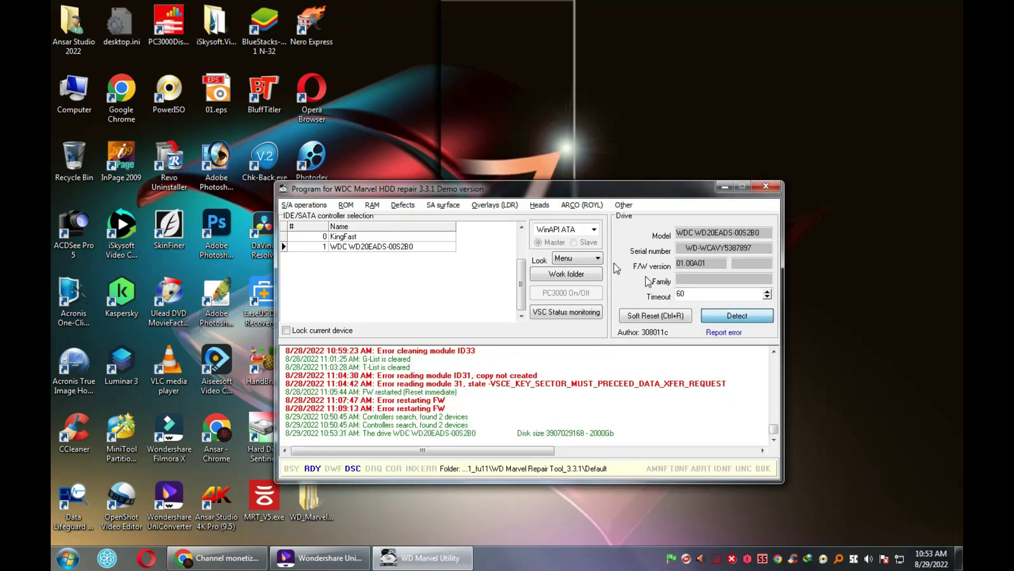
{"action": "left_click", "coordinate": [372, 247]}
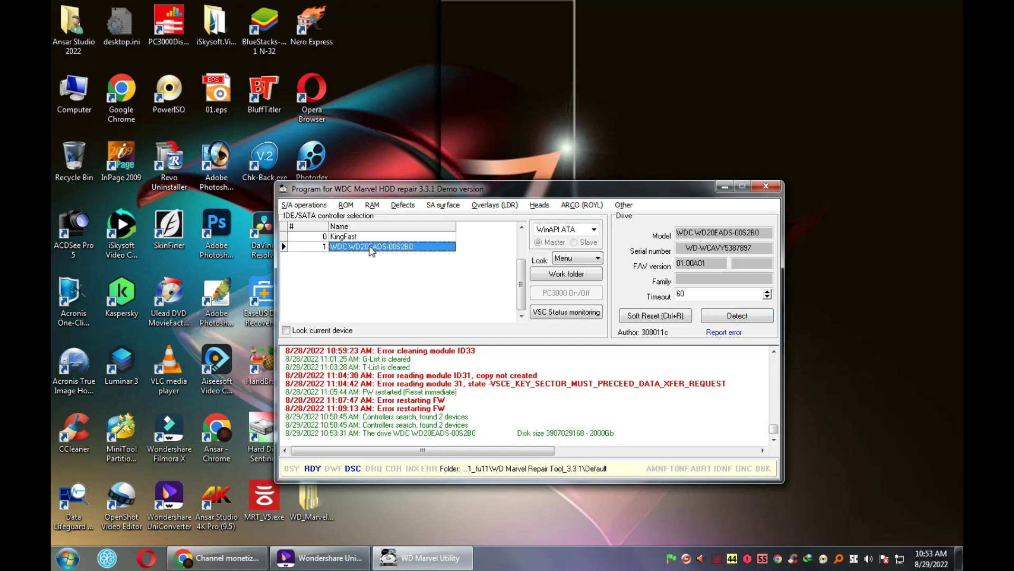
Re-detect the WDC drive and clear its S.M.A.R.T. data, checking the health overview in Hard Disk Sentinel before closing it.
{"action": "left_click", "coordinate": [738, 316]}
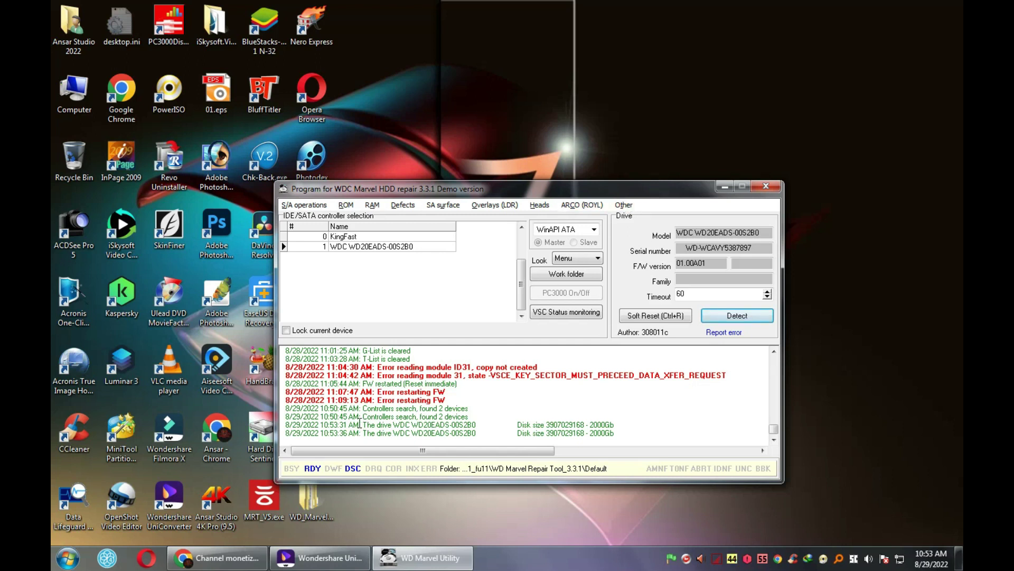
{"action": "left_click", "coordinate": [621, 204]}
{"action": "mouse_move", "coordinate": [660, 220]}
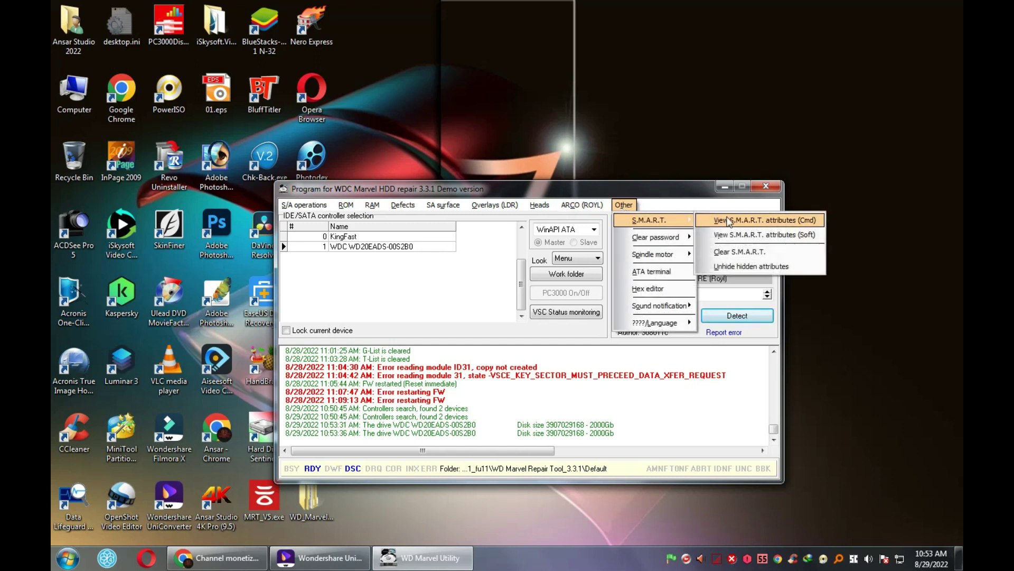
{"action": "left_click", "coordinate": [725, 253]}
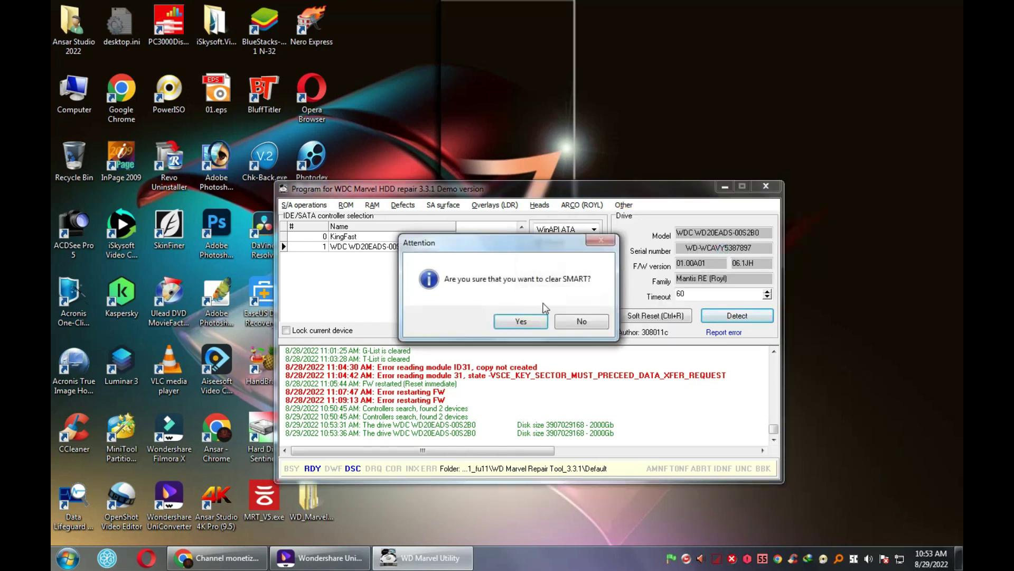
{"action": "left_click", "coordinate": [520, 321]}
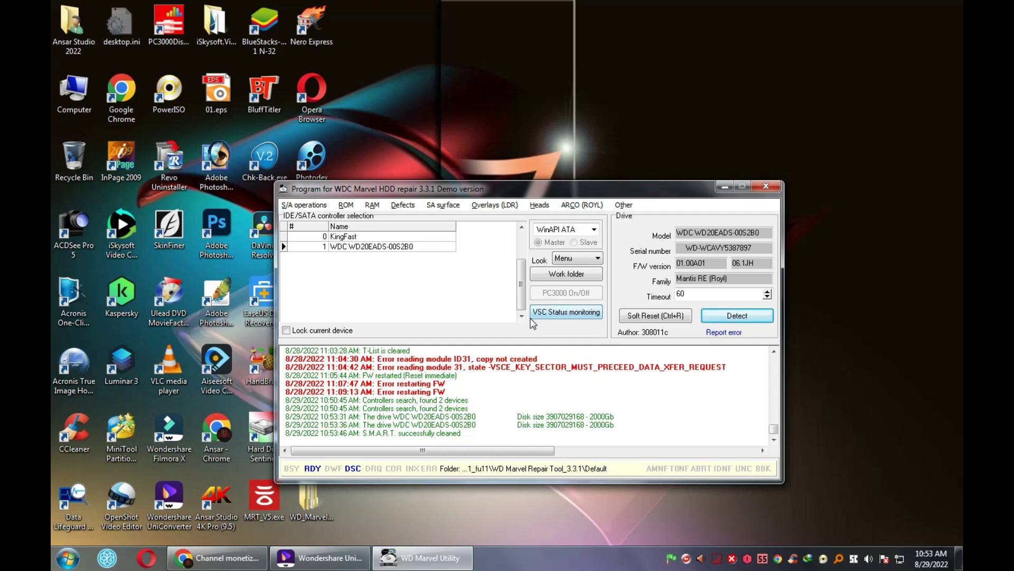
{"action": "double_click", "coordinate": [733, 559]}
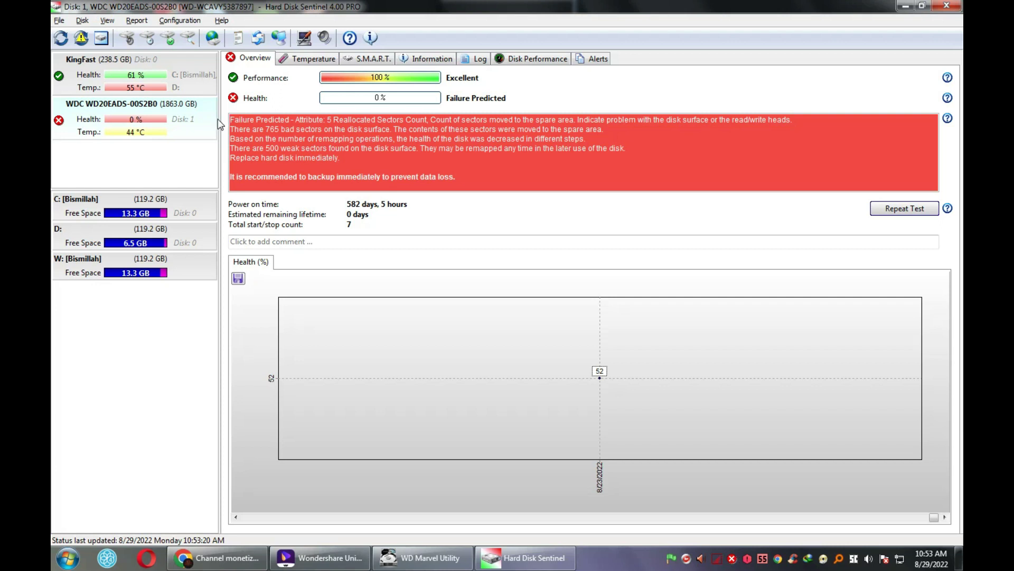
{"action": "left_click", "coordinate": [947, 6]}
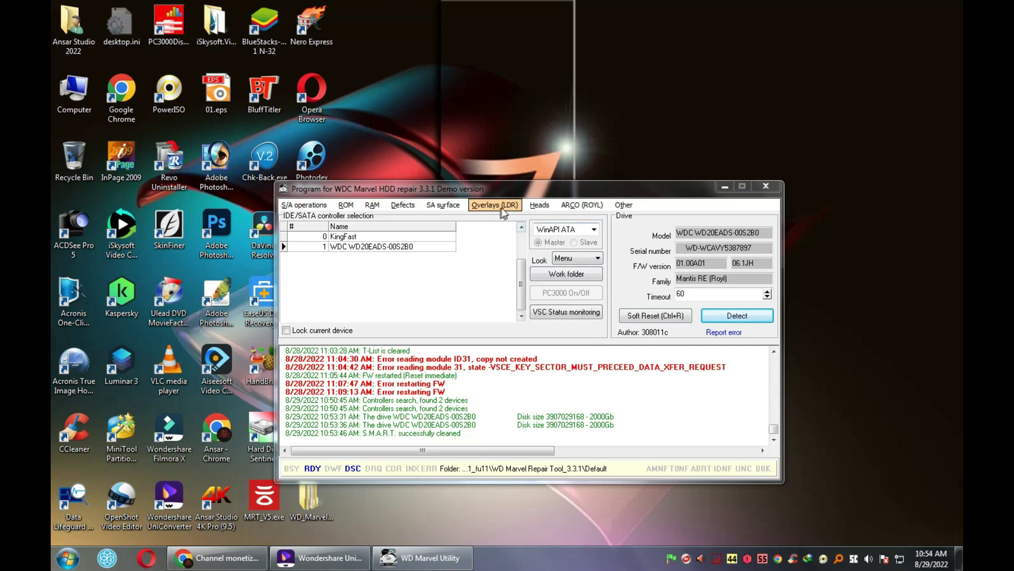
Clear the drive's G-List and RELO-List by command, dismiss the Windows color scheme prompt and close the defect list actions.
{"action": "left_click", "coordinate": [413, 204]}
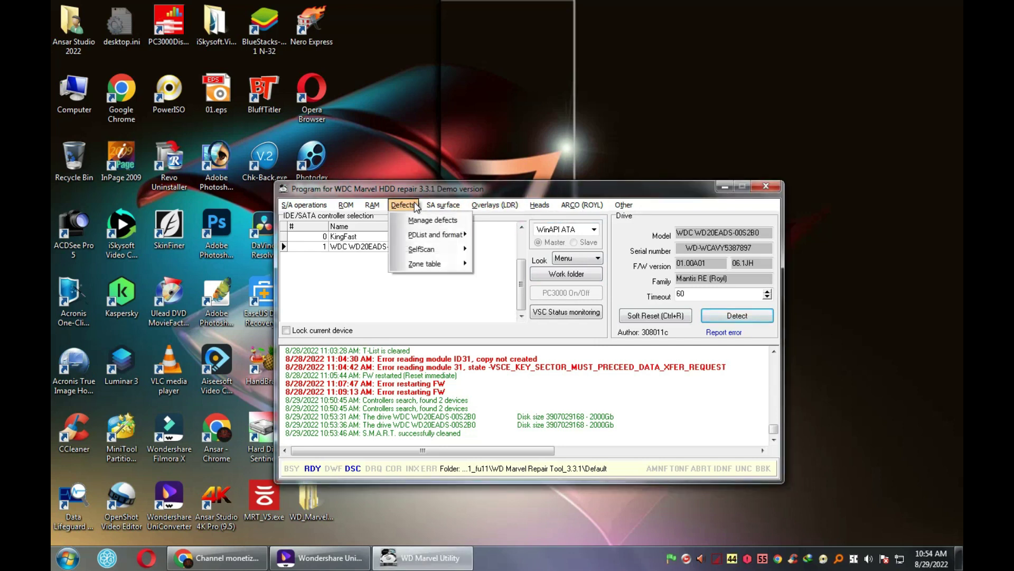
{"action": "left_click", "coordinate": [429, 220]}
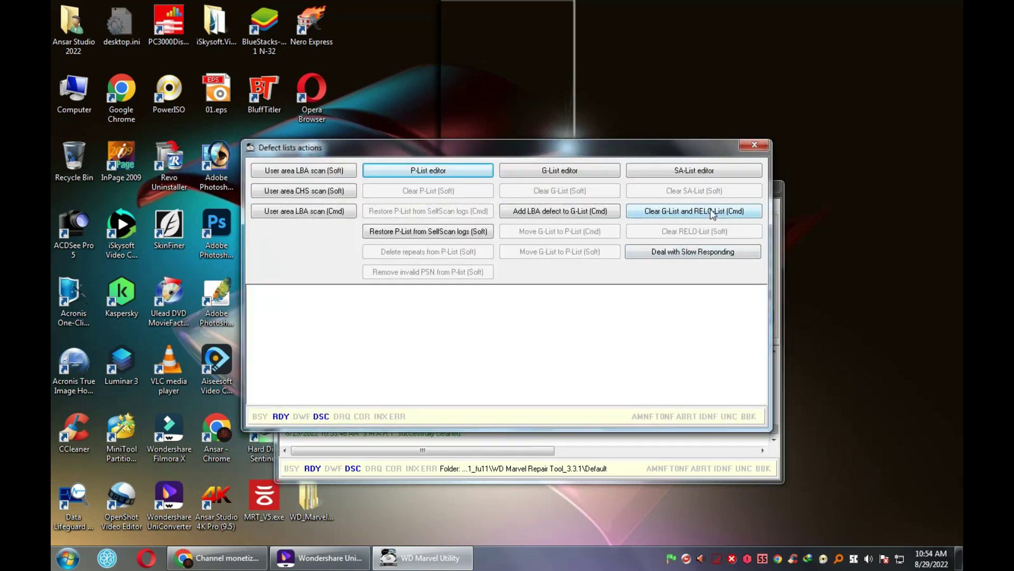
{"action": "left_click", "coordinate": [717, 213]}
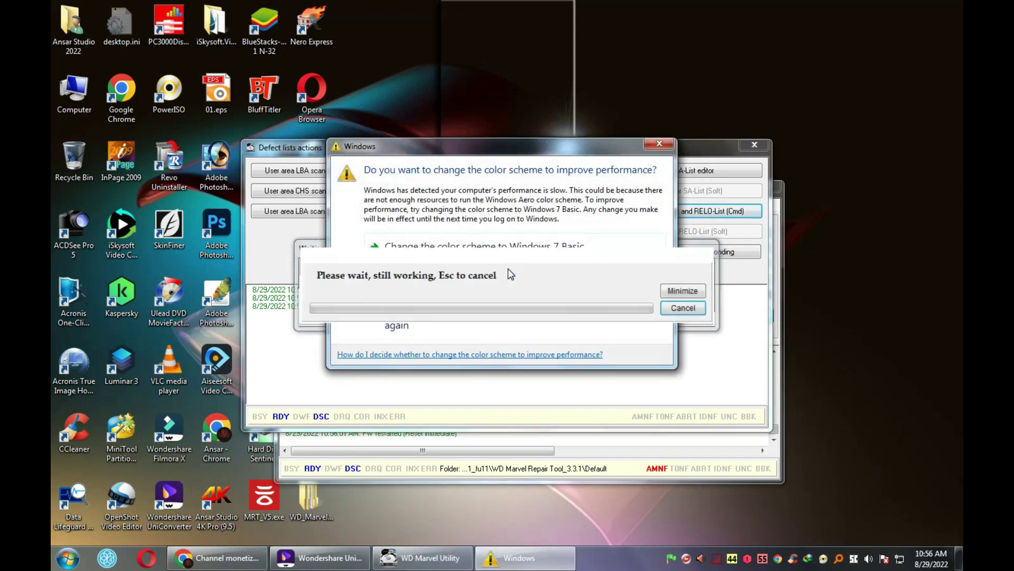
{"action": "left_click", "coordinate": [659, 145]}
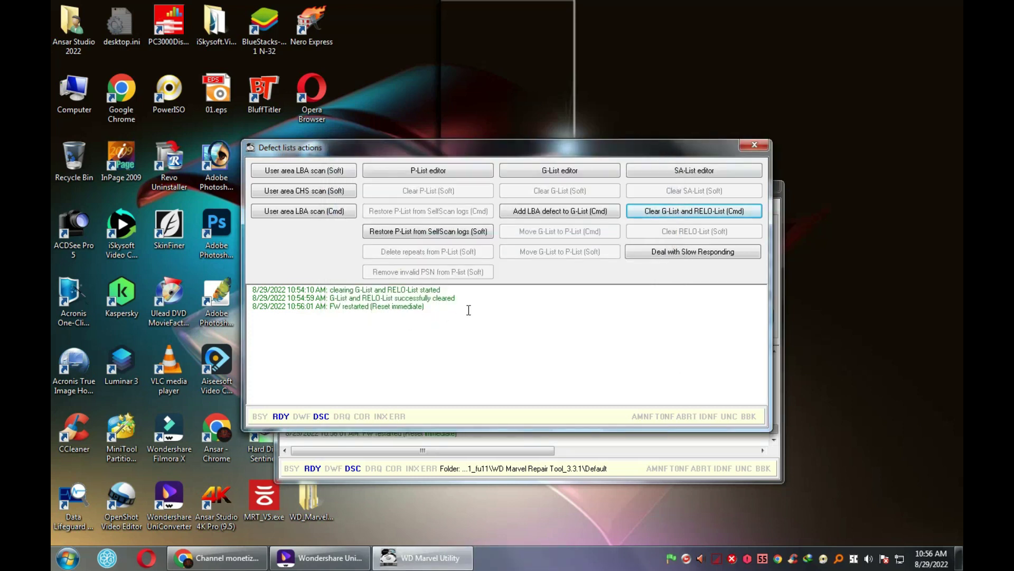
{"action": "left_click", "coordinate": [748, 146]}
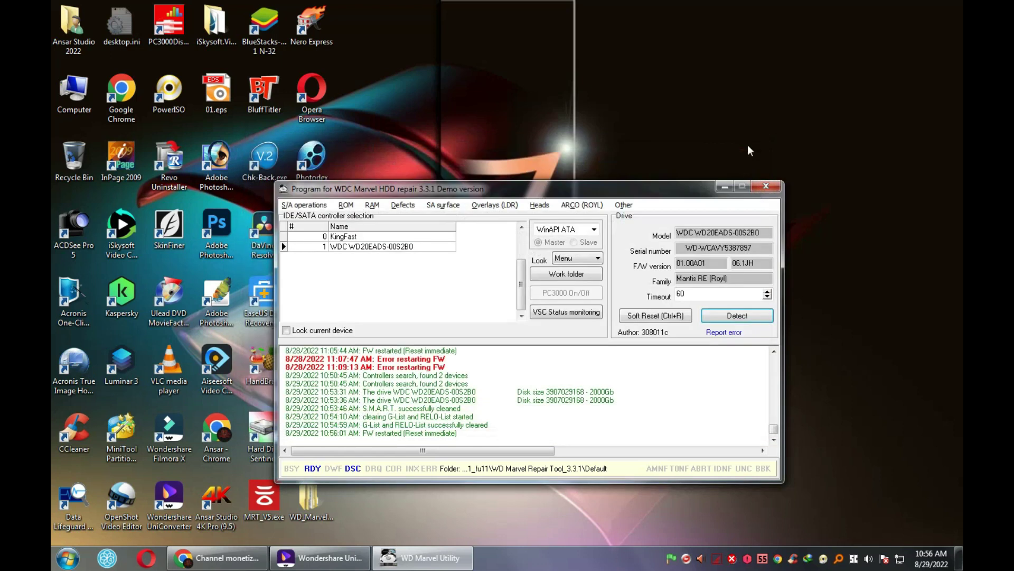
Clear the WDC drive's S.M.A.R.T. data once more and confirm the operation.
{"action": "left_click", "coordinate": [624, 205]}
{"action": "mouse_move", "coordinate": [633, 221]}
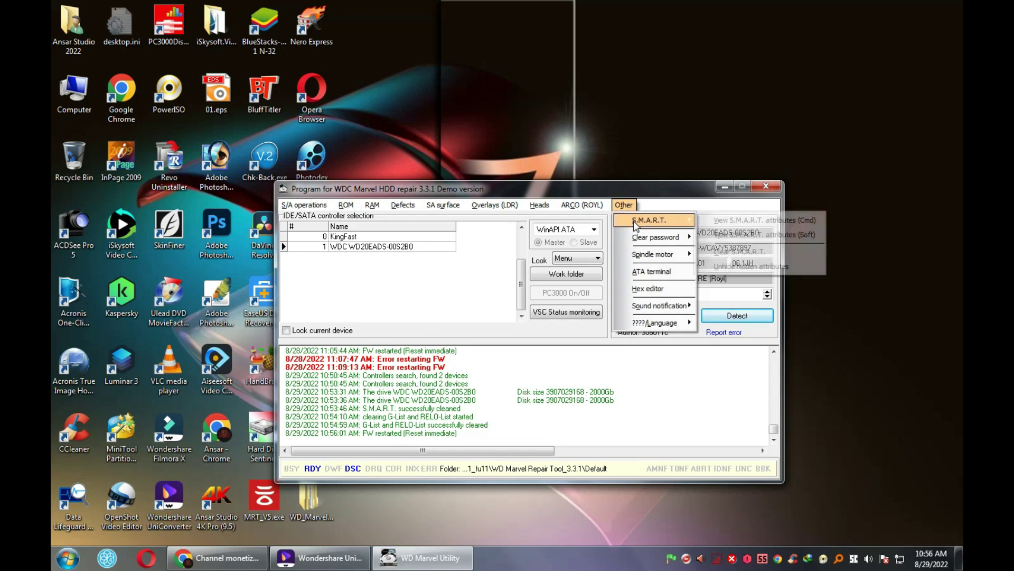
{"action": "left_click", "coordinate": [731, 253]}
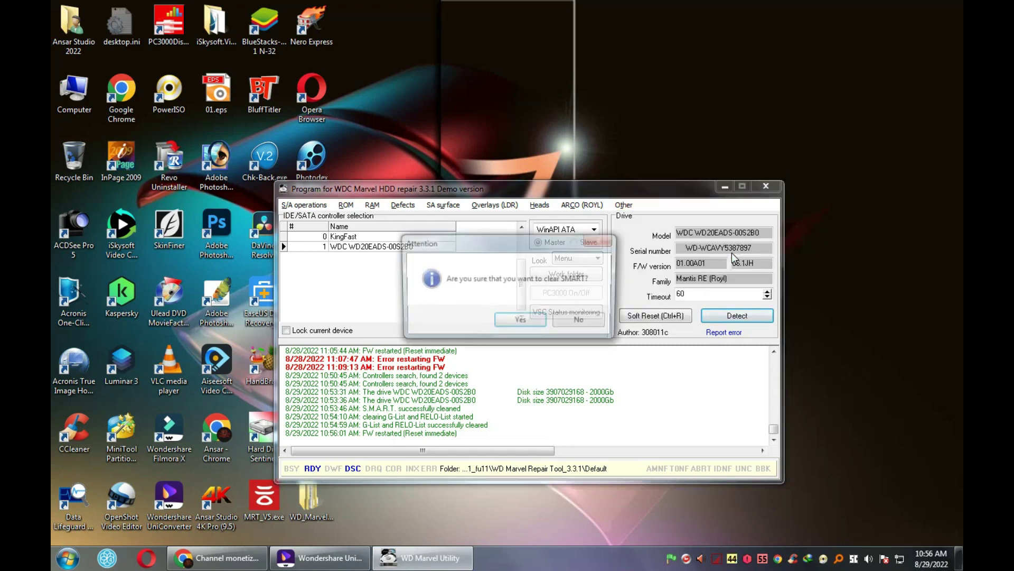
{"action": "left_click", "coordinate": [521, 323]}
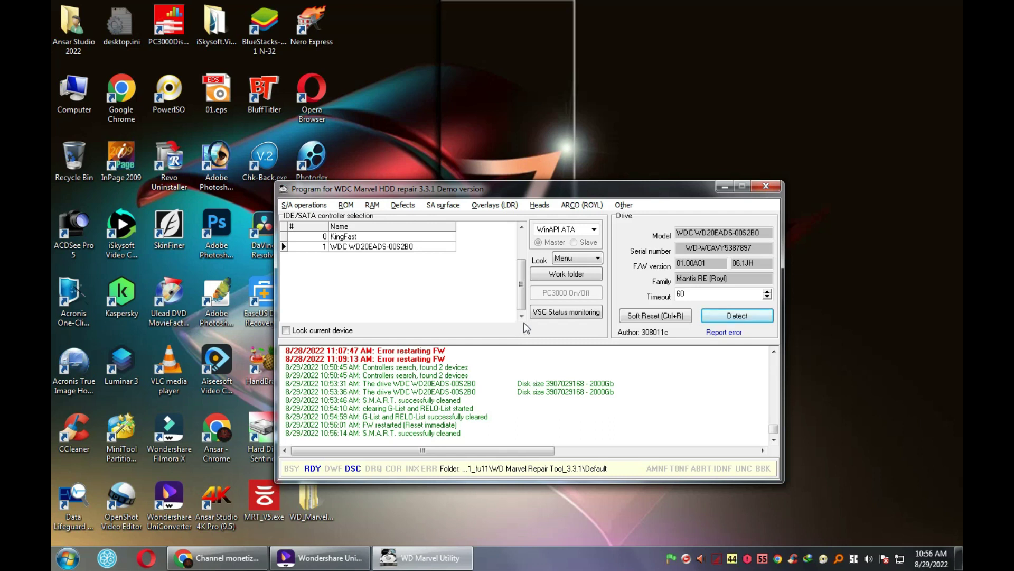
Switch to Hard Disk Sentinel and refresh the WDC disk's status with its S.M.A.R.T. attributes shown.
{"action": "left_click", "coordinate": [735, 561]}
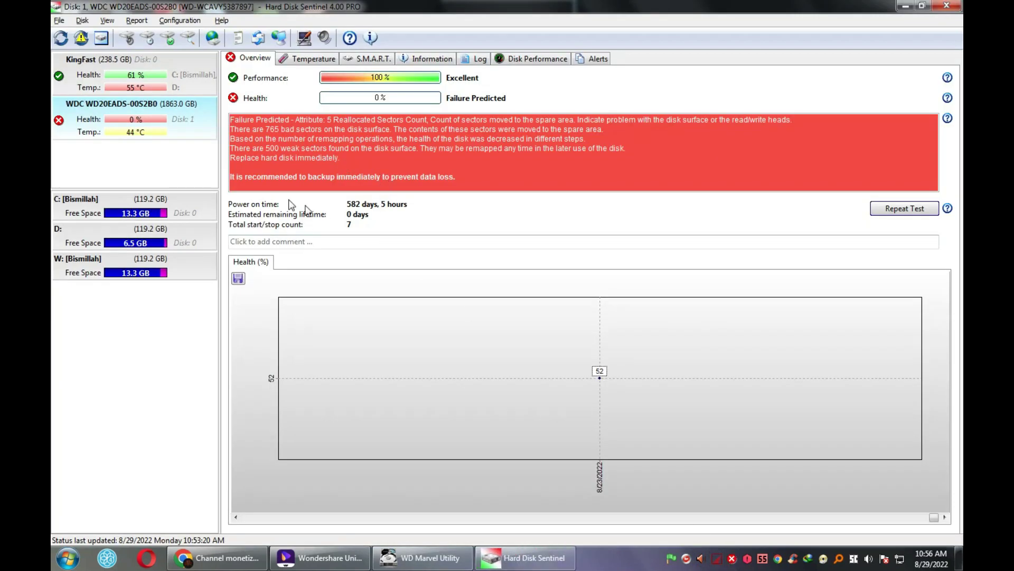
{"action": "left_click", "coordinate": [309, 59]}
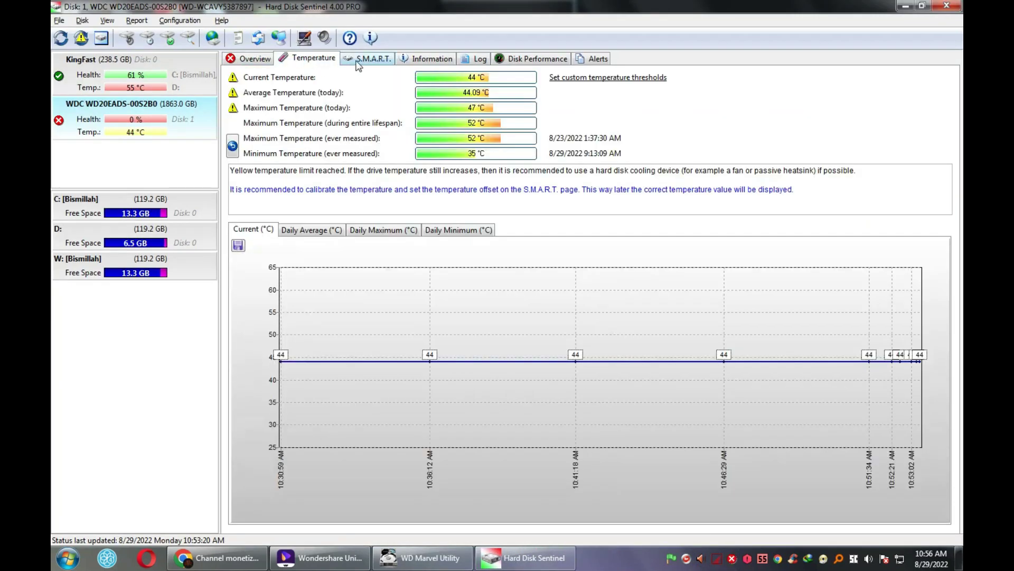
{"action": "left_click", "coordinate": [362, 60]}
{"action": "left_click", "coordinate": [63, 41]}
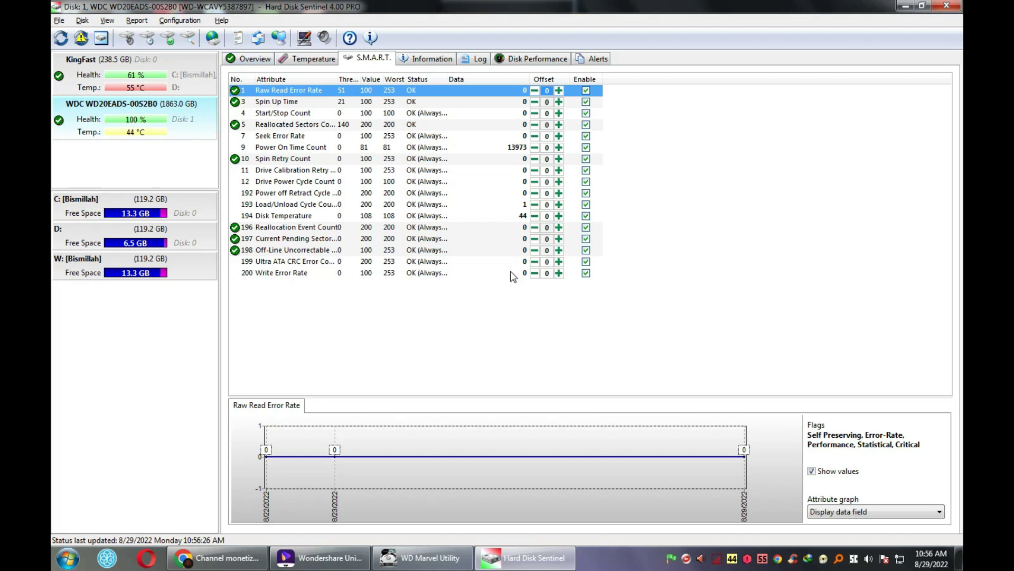
Review the WDC disk's health overview and S.M.A.R.T. attributes, and close both Hard Disk Sentinel and WD Marvel Utility.
{"action": "left_click", "coordinate": [255, 60]}
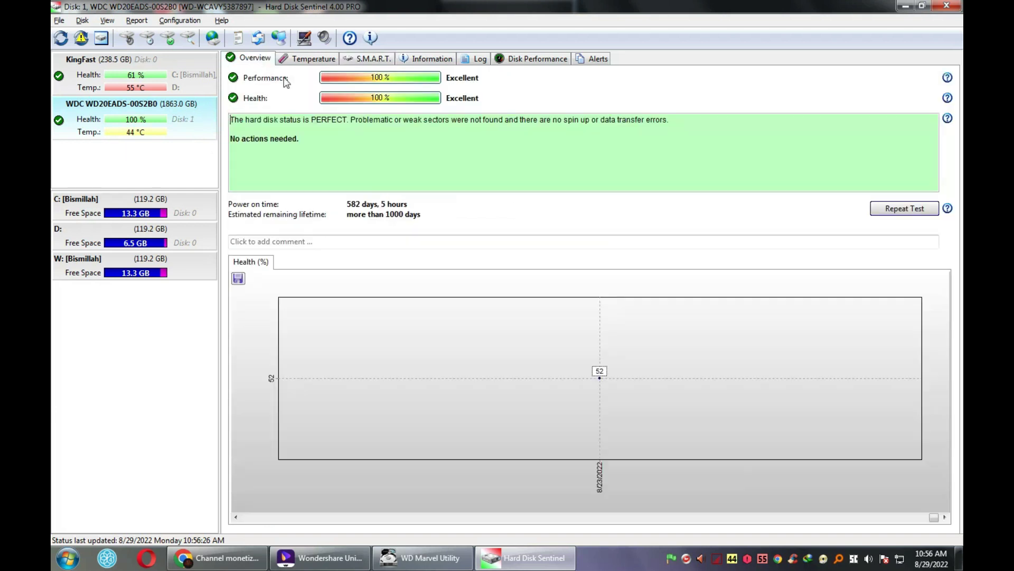
{"action": "left_click_drag", "start_coordinate": [349, 120], "coordinate": [201, 118]}
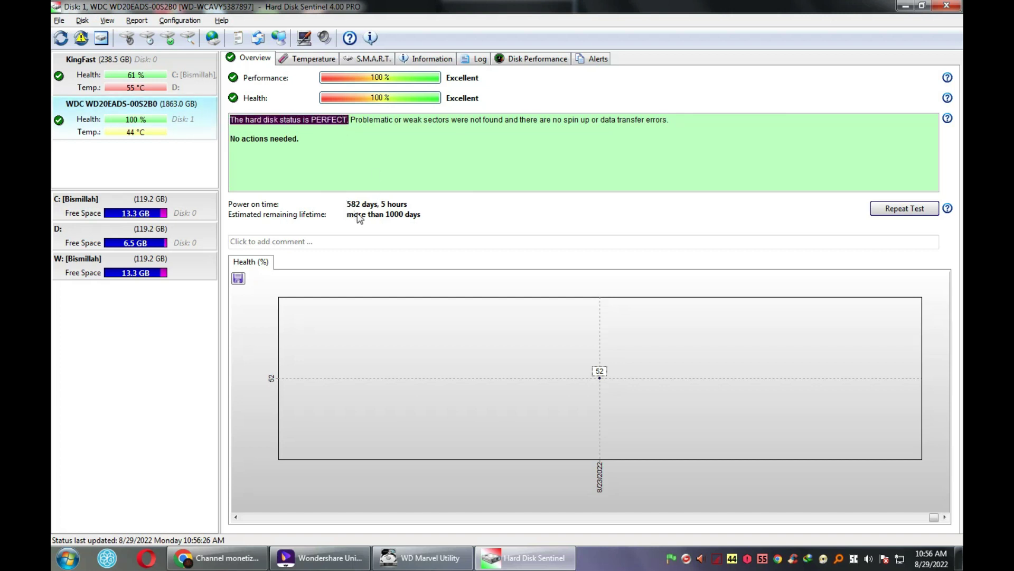
{"action": "left_click", "coordinate": [376, 60]}
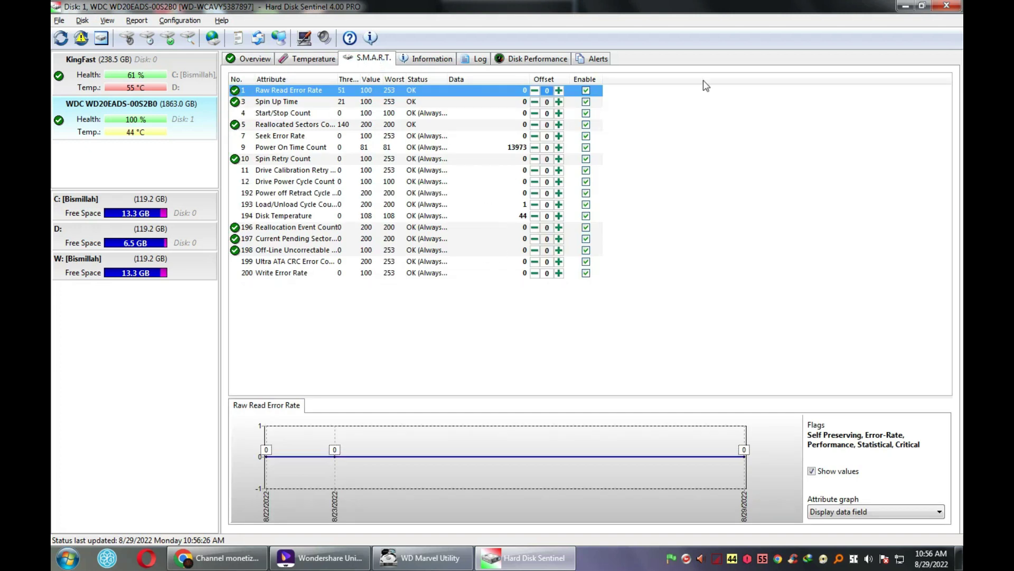
{"action": "left_click", "coordinate": [947, 6]}
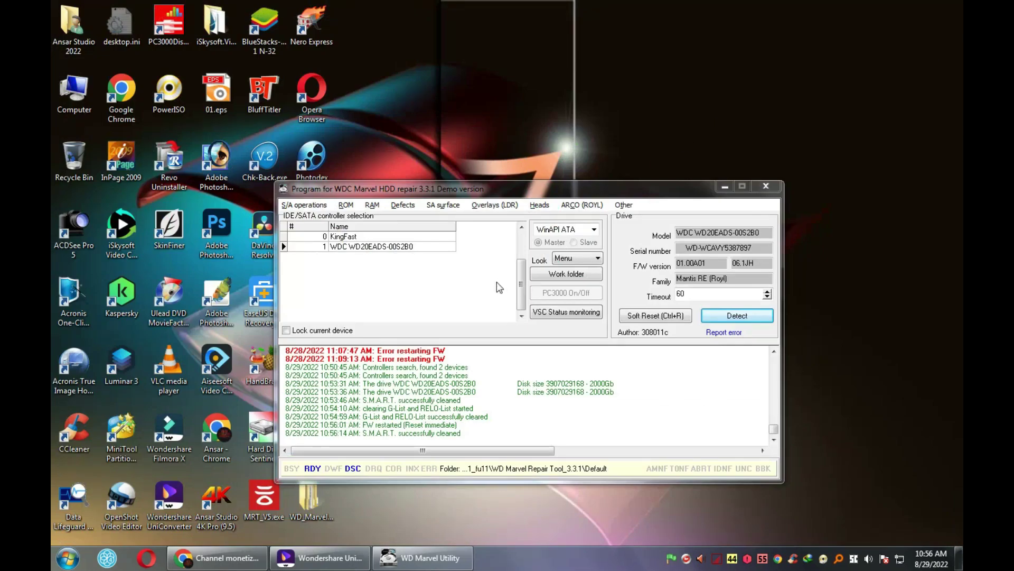
{"action": "left_click", "coordinate": [766, 187]}
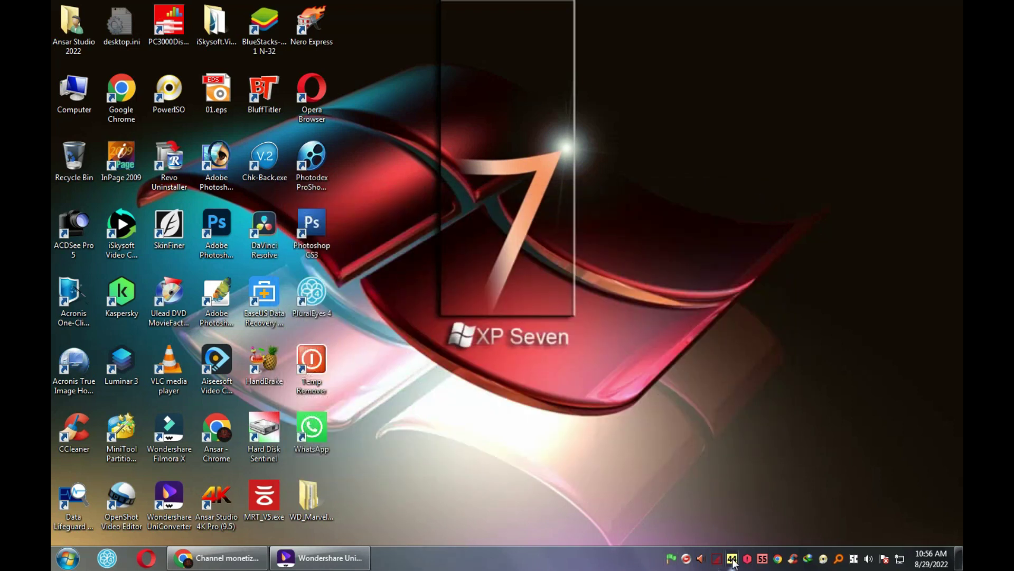
Reopen Hard Disk Sentinel and check the WDC disk's health overview and S.M.A.R.T. attributes.
{"action": "double_click", "coordinate": [732, 559]}
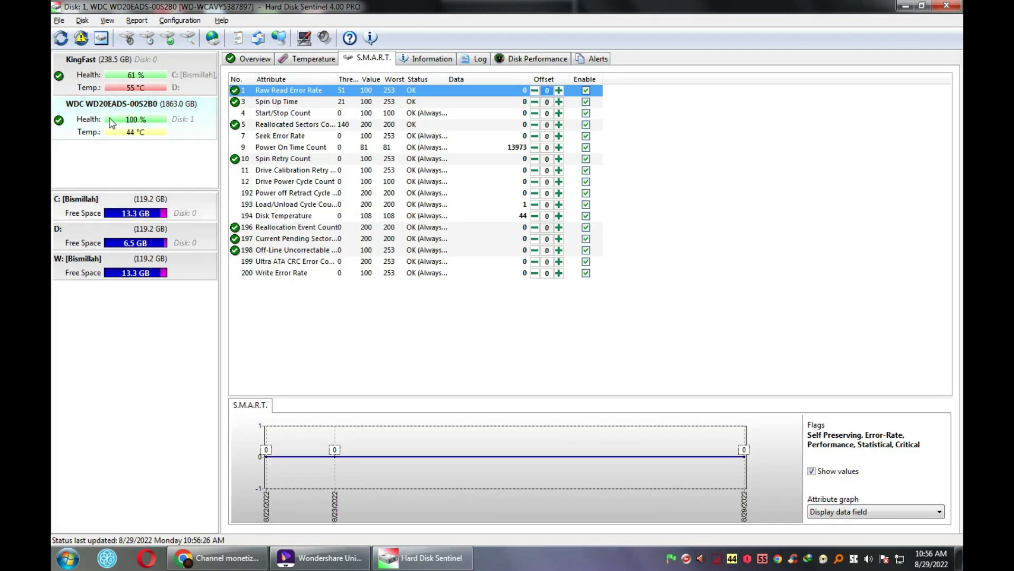
{"action": "left_click", "coordinate": [255, 58]}
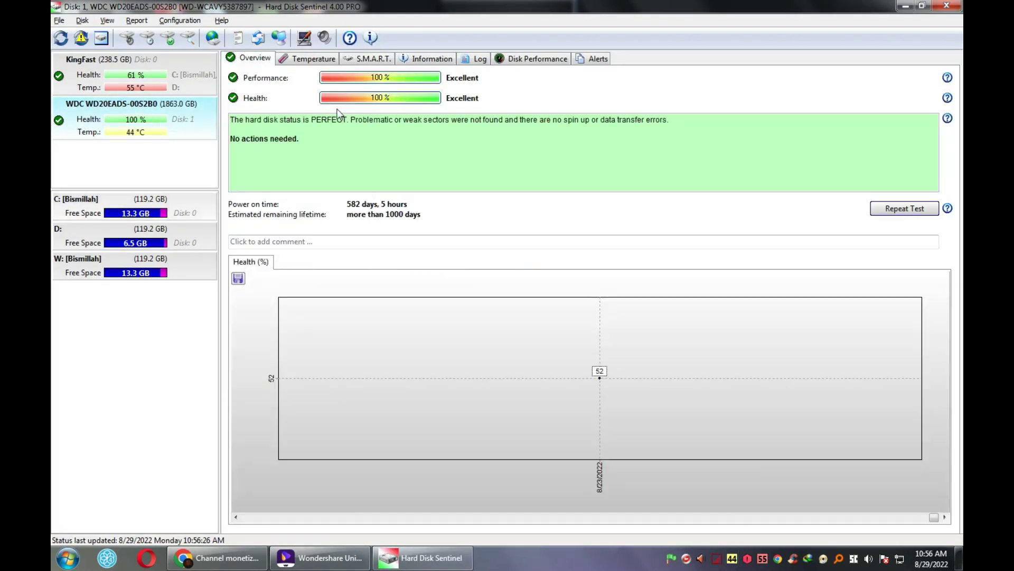
{"action": "left_click", "coordinate": [310, 63]}
{"action": "left_click", "coordinate": [380, 58]}
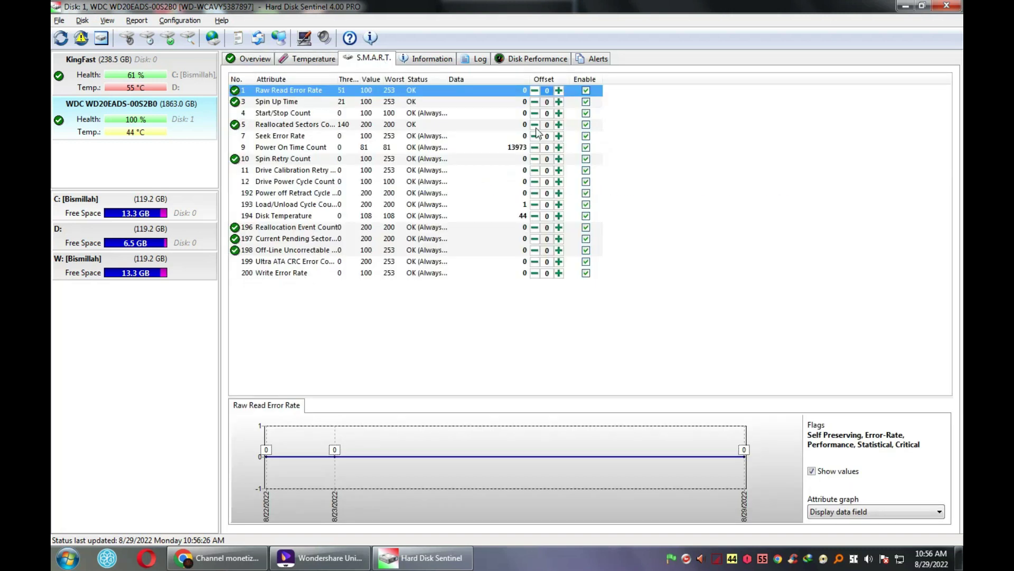
Examine the Reallocated Sectors, Reallocation Event, Current Pending Sector and Off-Line Uncorrectable Sector counts, and close Hard Disk Sentinel.
{"action": "left_click", "coordinate": [305, 126]}
{"action": "right_click", "coordinate": [650, 130]}
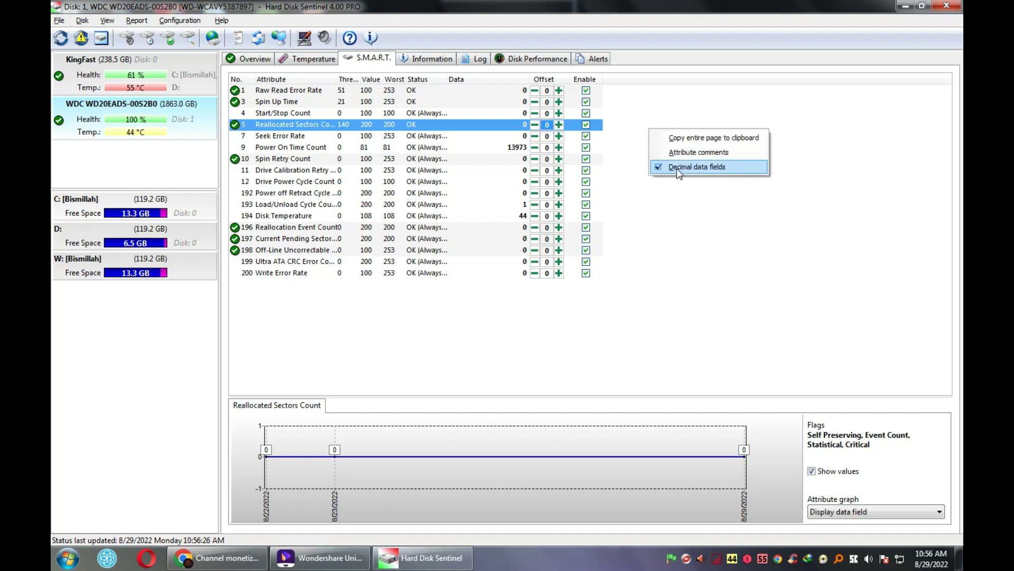
{"action": "left_click", "coordinate": [523, 127]}
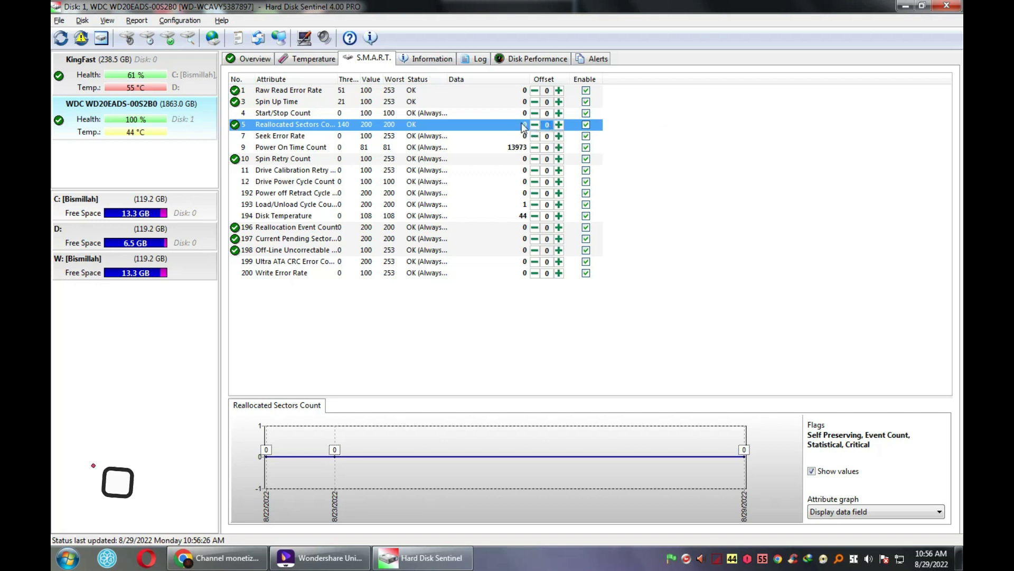
{"action": "left_click", "coordinate": [502, 228]}
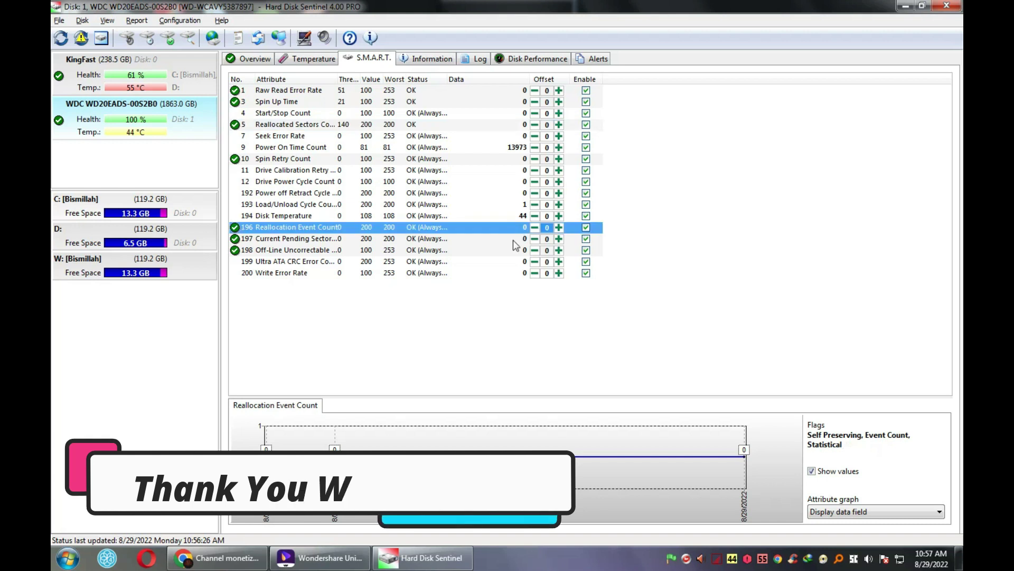
{"action": "left_click", "coordinate": [513, 241]}
{"action": "left_click", "coordinate": [510, 251]}
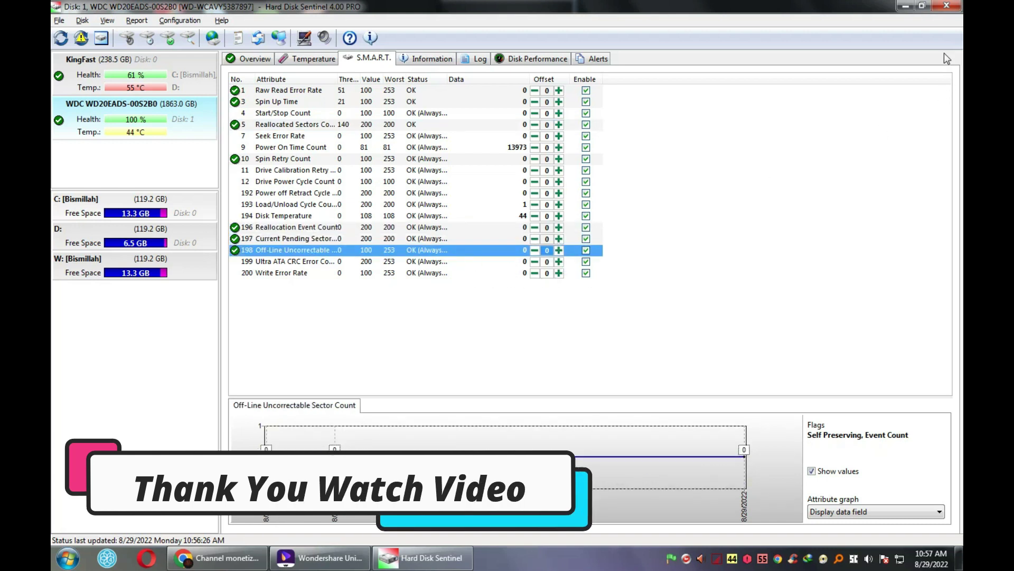
{"action": "left_click", "coordinate": [947, 7]}
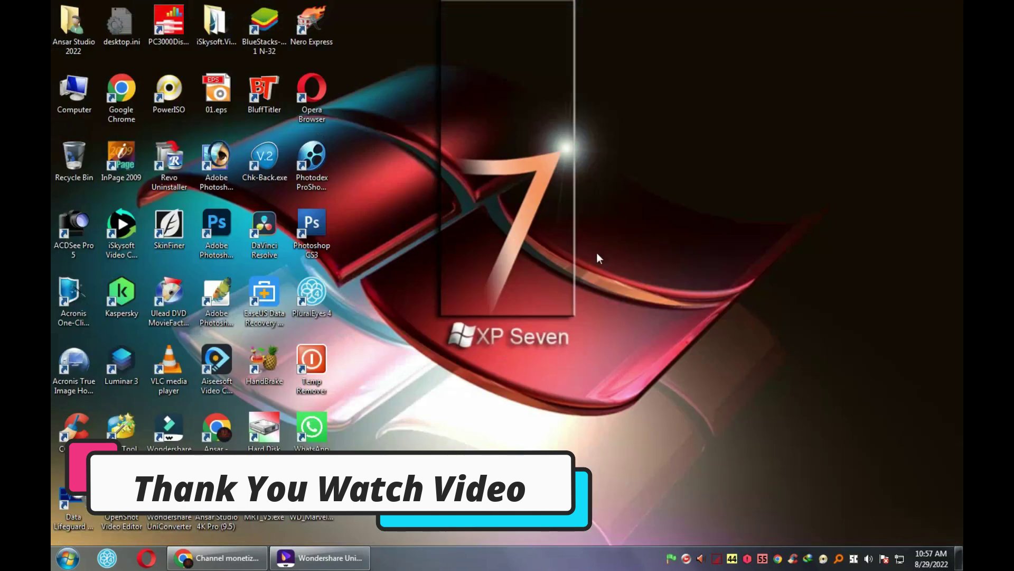
{"action": "mouse_move", "coordinate": [737, 560]}
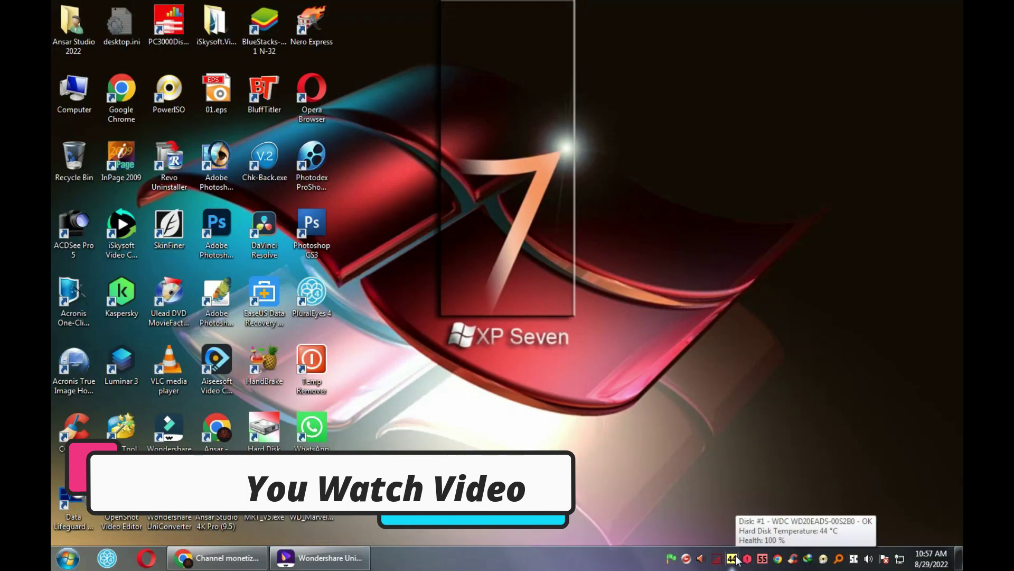
{"action": "right_click", "coordinate": [697, 234]}
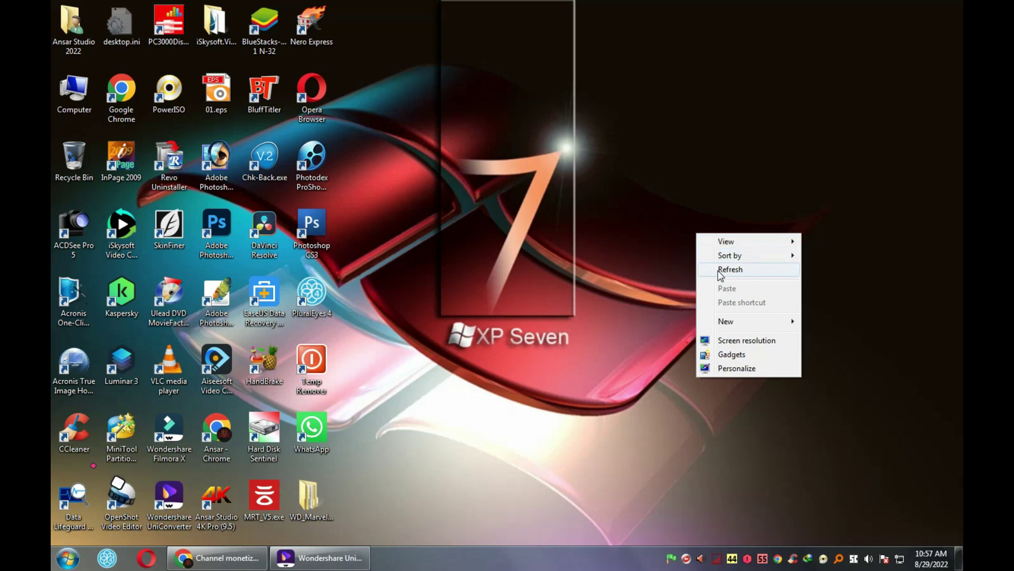